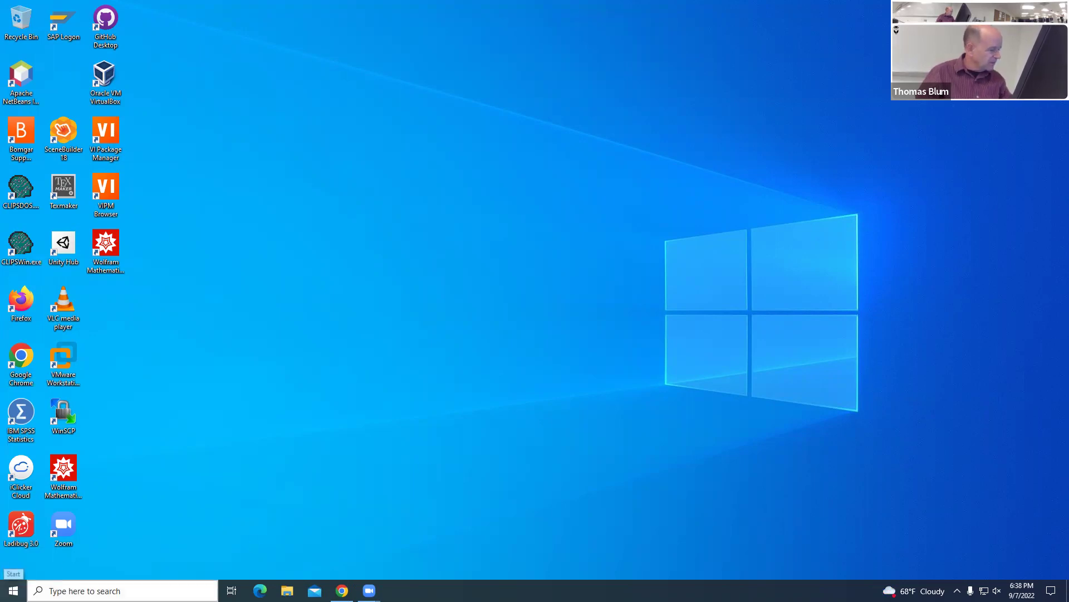
# Step: Launch NI Multisim 14.2 by searching 'mul' in Windows search
pyautogui.click(50, 590)
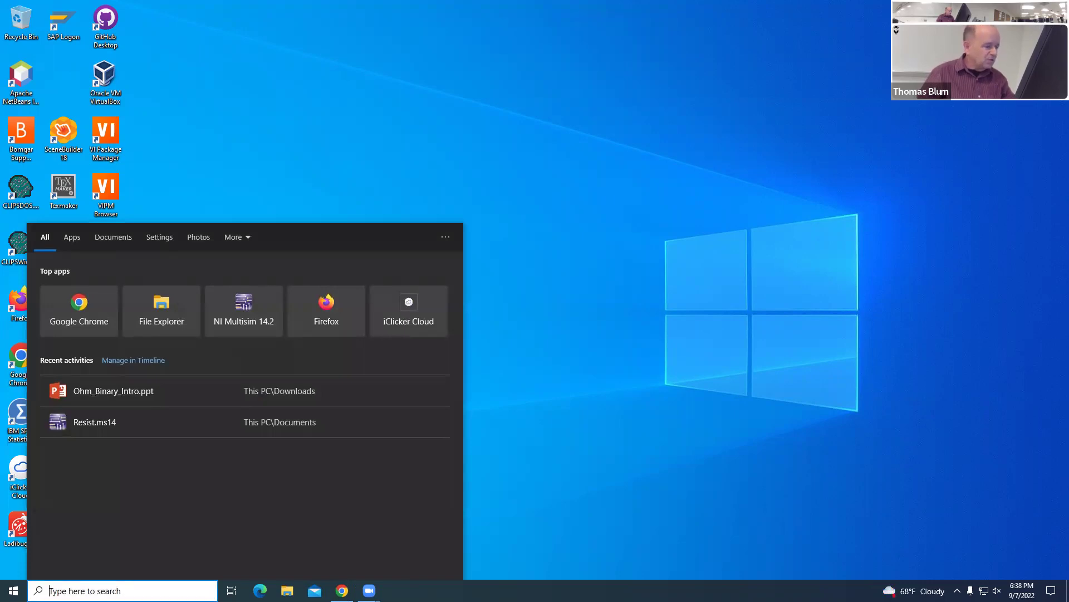
pyautogui.write('mu')
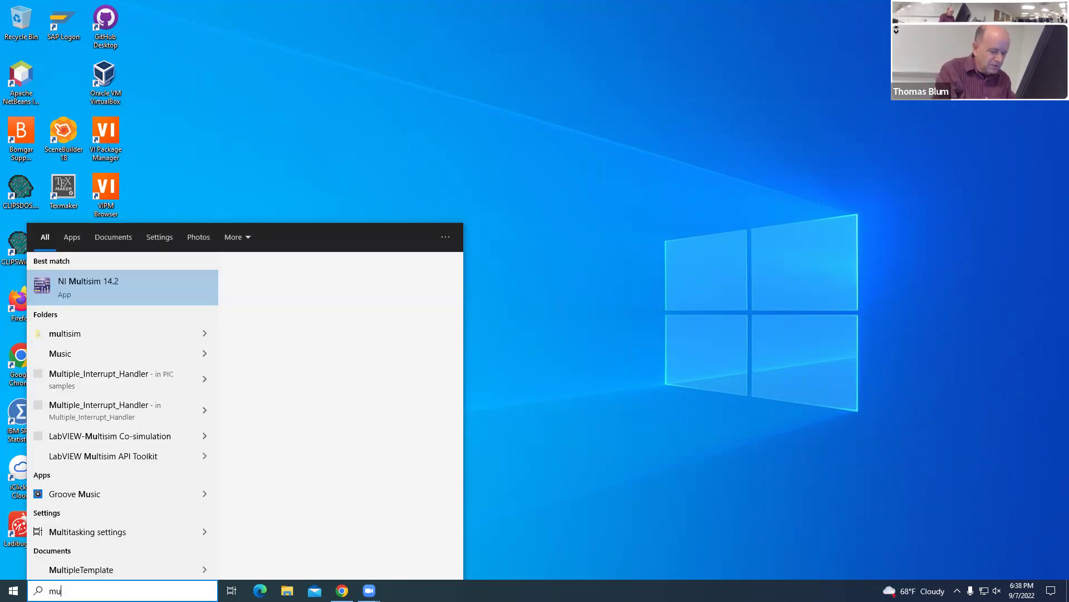
pyautogui.write('l')
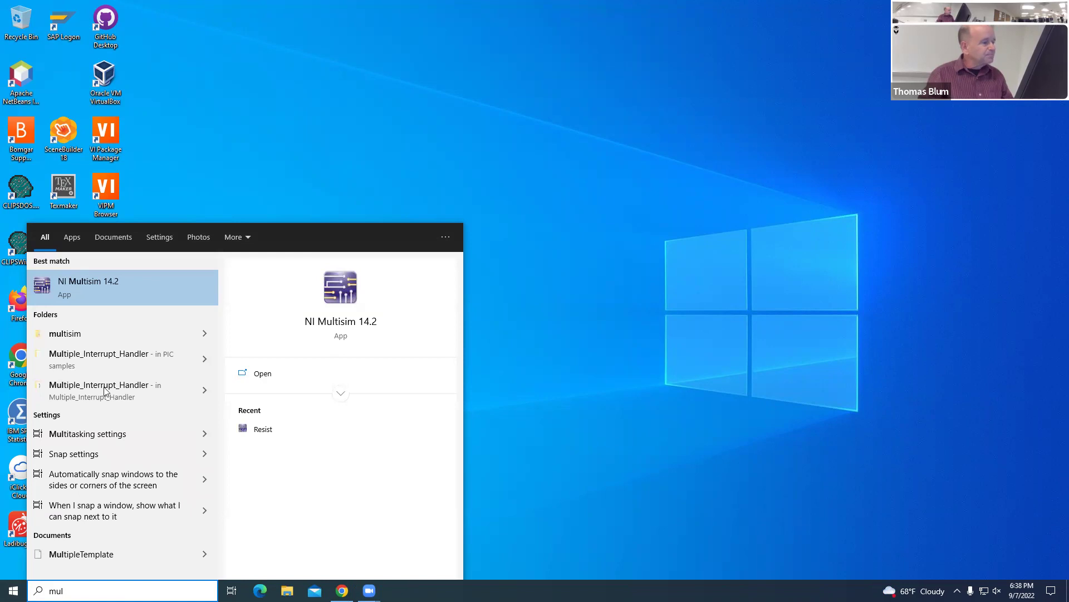
pyautogui.click(101, 281)
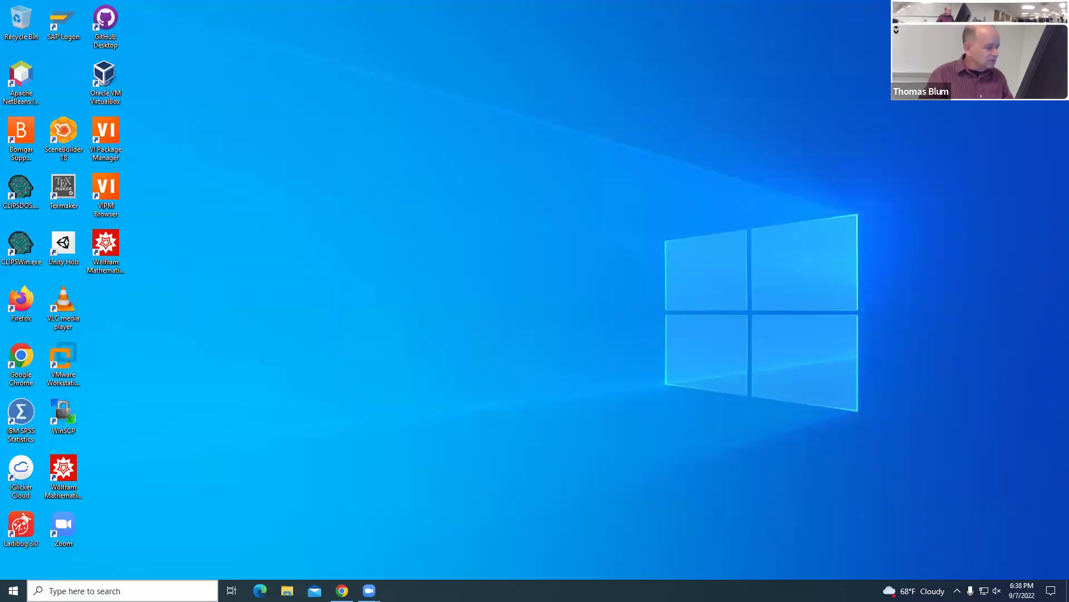
pyautogui.press('super')
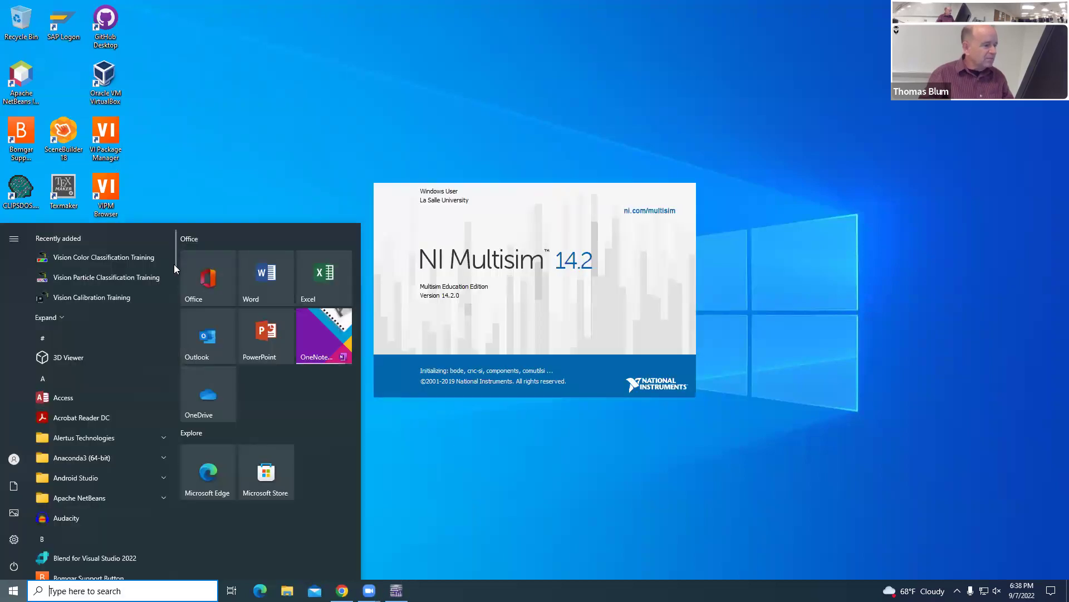
pyautogui.moveTo(175, 263); pyautogui.dragTo(176, 396)
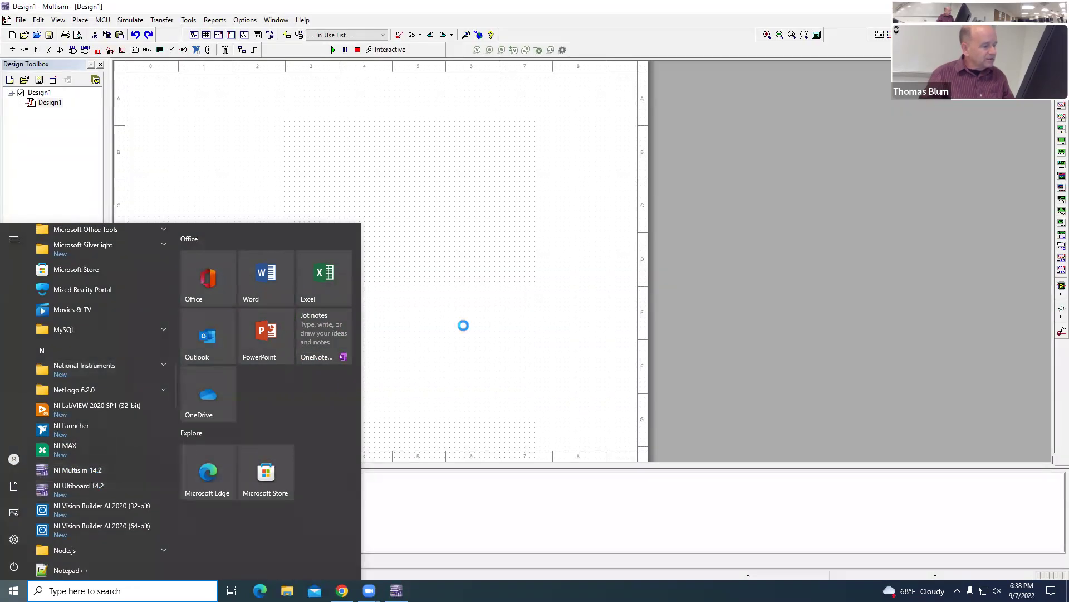
pyautogui.click(485, 323)
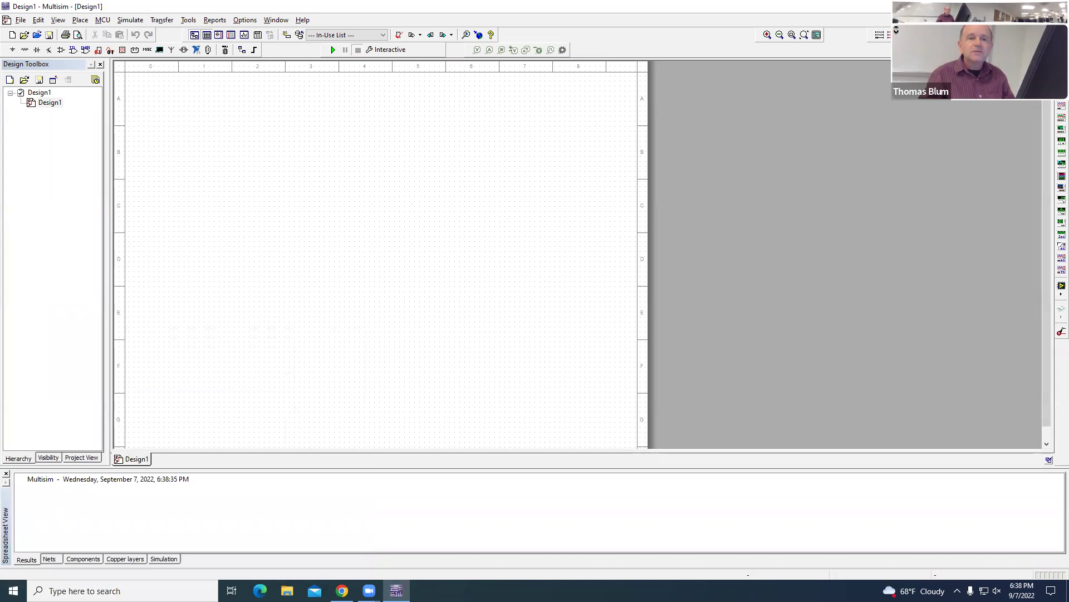
# Step: Restore the Multisim window from full screen and drag its corner to enlarge it
pyautogui.press('super+Down')
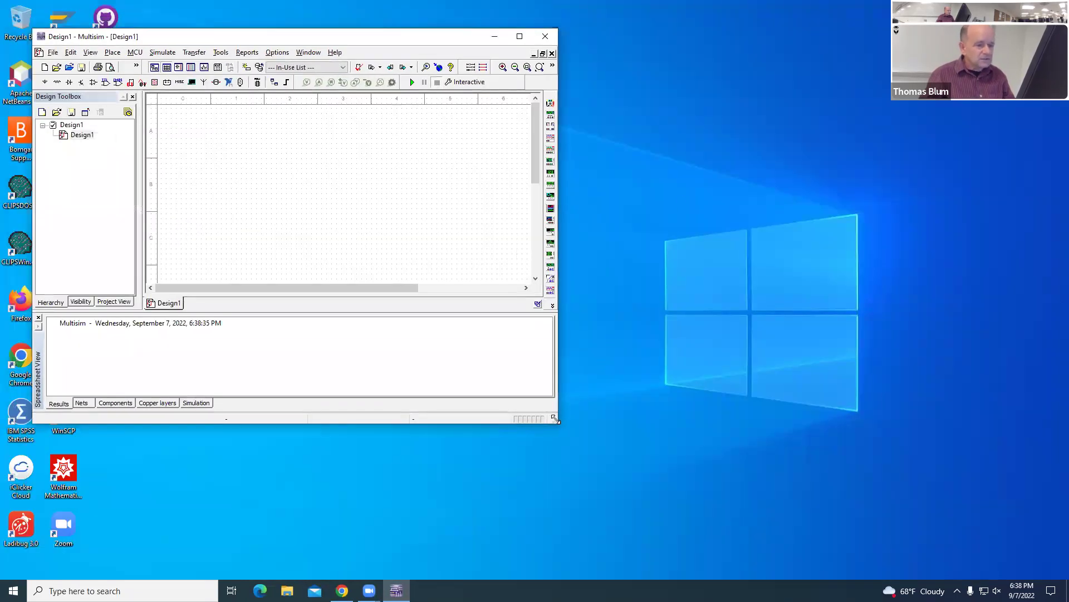
pyautogui.moveTo(555, 419); pyautogui.dragTo(812, 533)
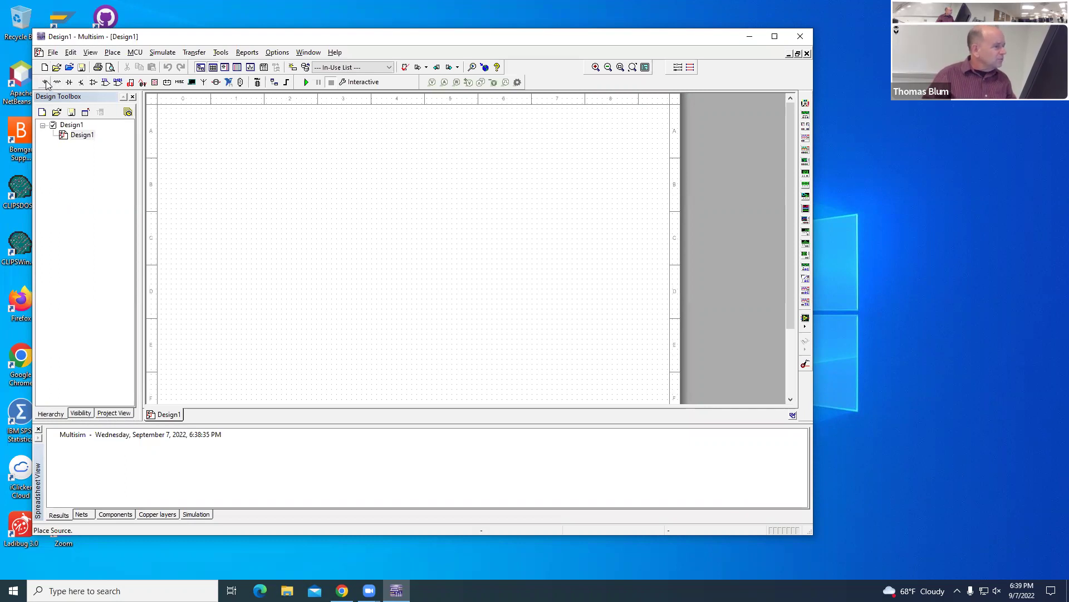
# Step: Place a DC_POWER source from the POWER_SOURCES family near the schematic's upper left
pyautogui.click(46, 84)
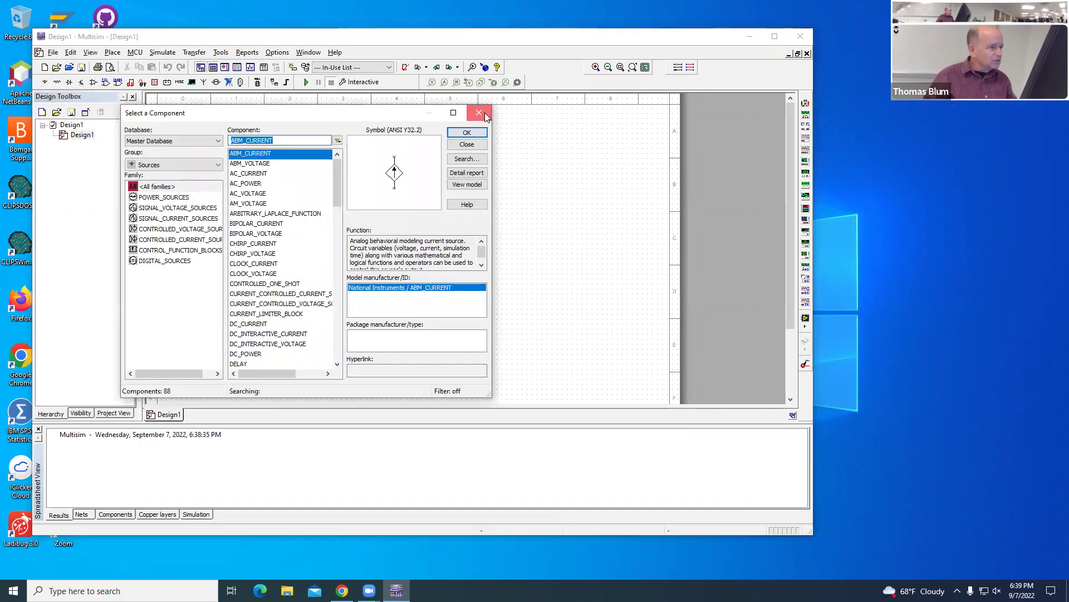
pyautogui.click(484, 114)
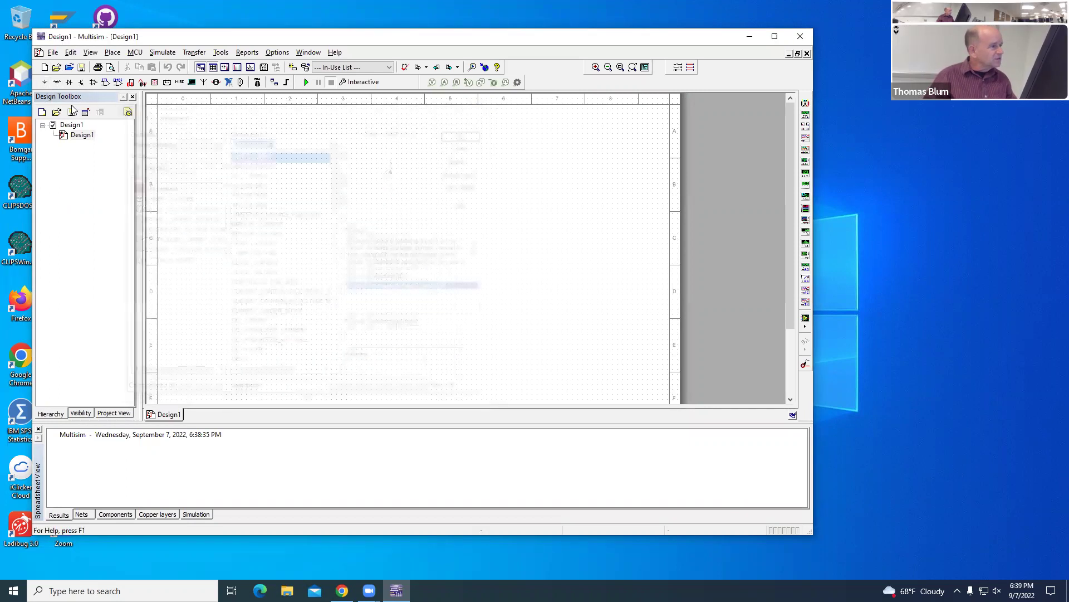
pyautogui.click(45, 83)
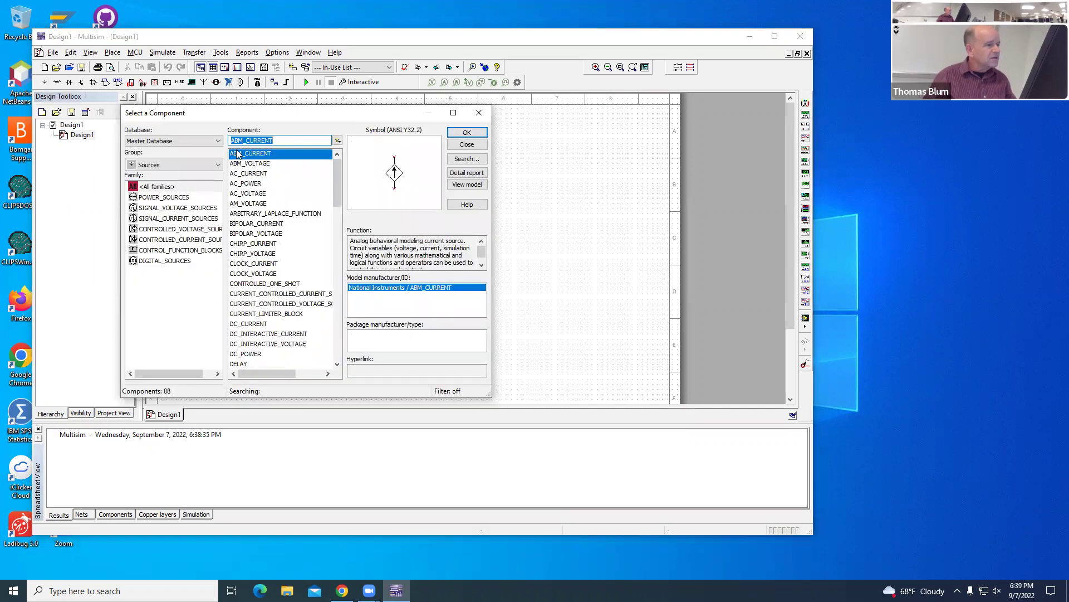
pyautogui.click(162, 198)
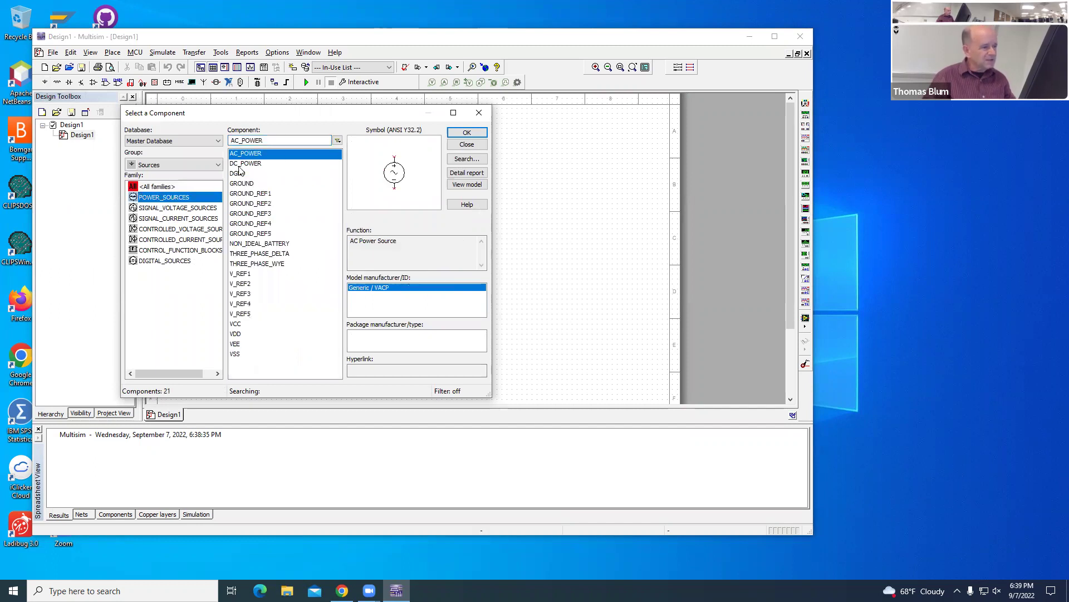
pyautogui.click(245, 163)
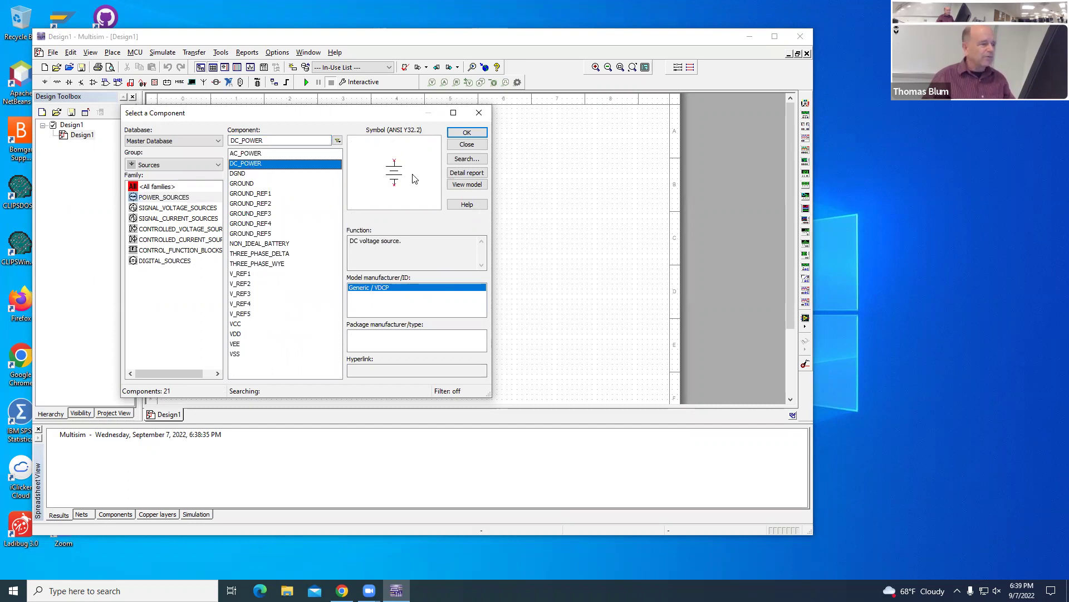
pyautogui.click(466, 132)
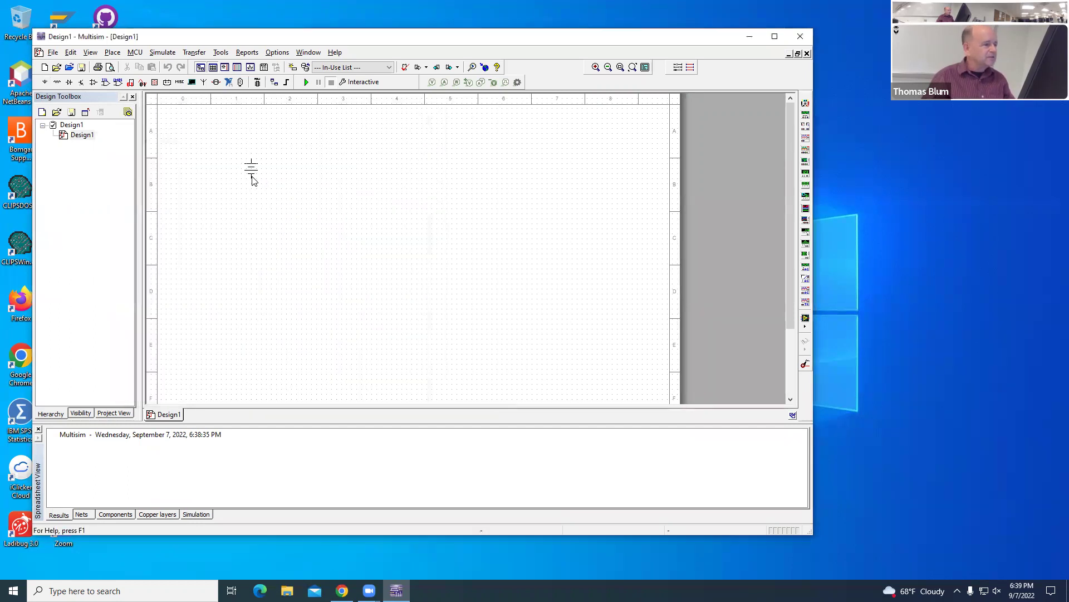
pyautogui.click(251, 174)
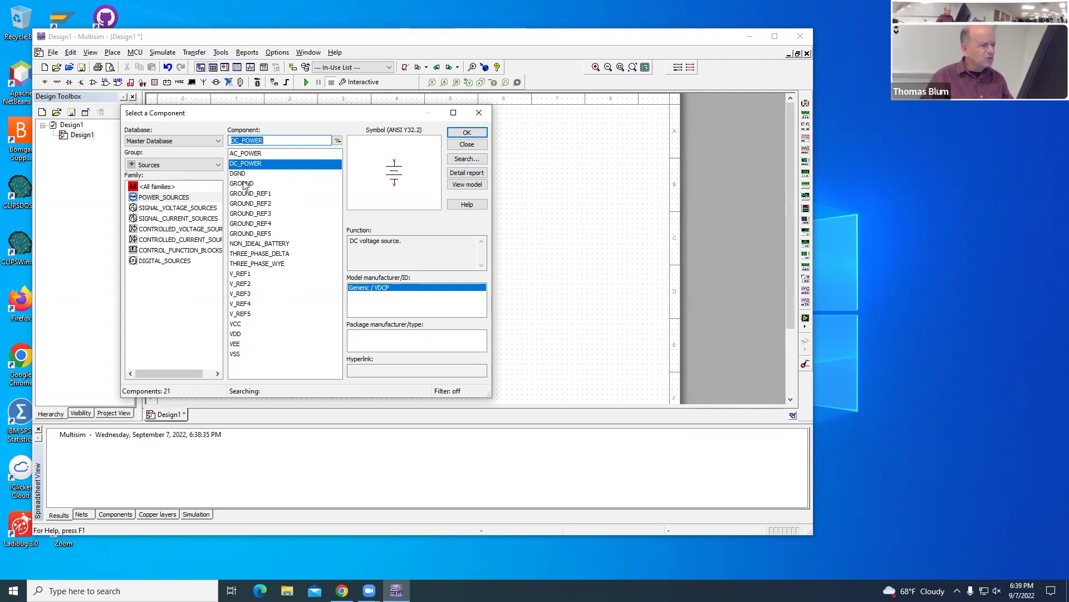
pyautogui.click(244, 184)
# Step: Place the GROUND symbol just below source V1 and close the component picker
pyautogui.click(466, 133)
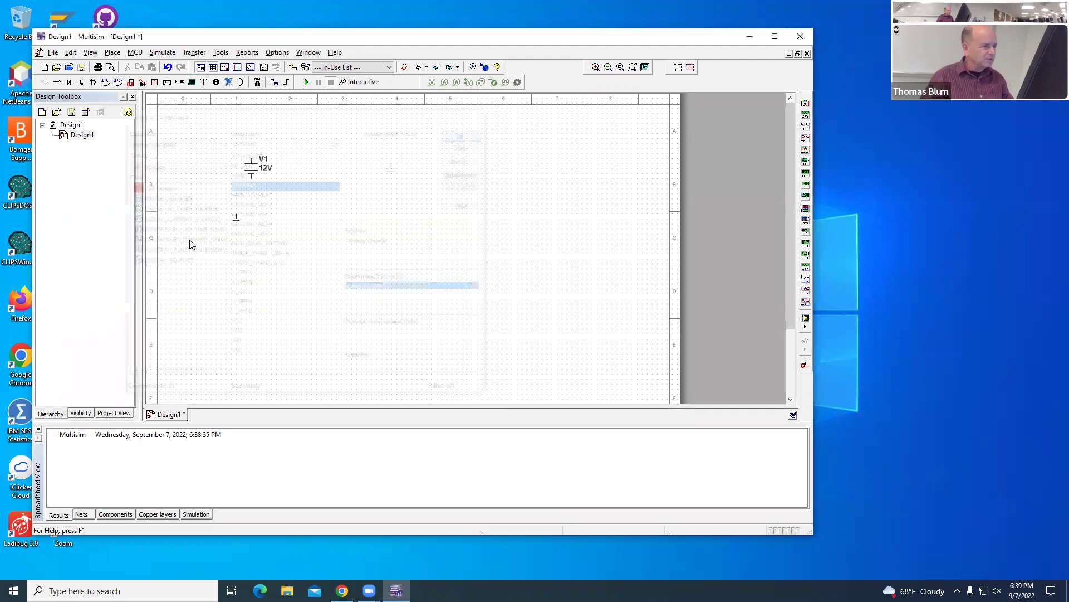
pyautogui.click(248, 236)
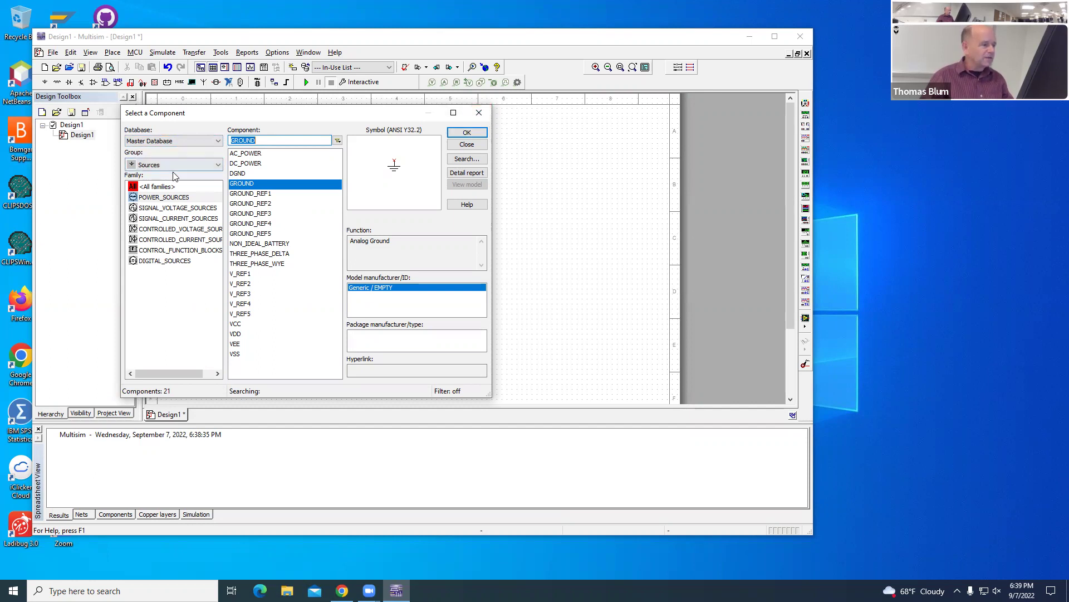
pyautogui.click(479, 113)
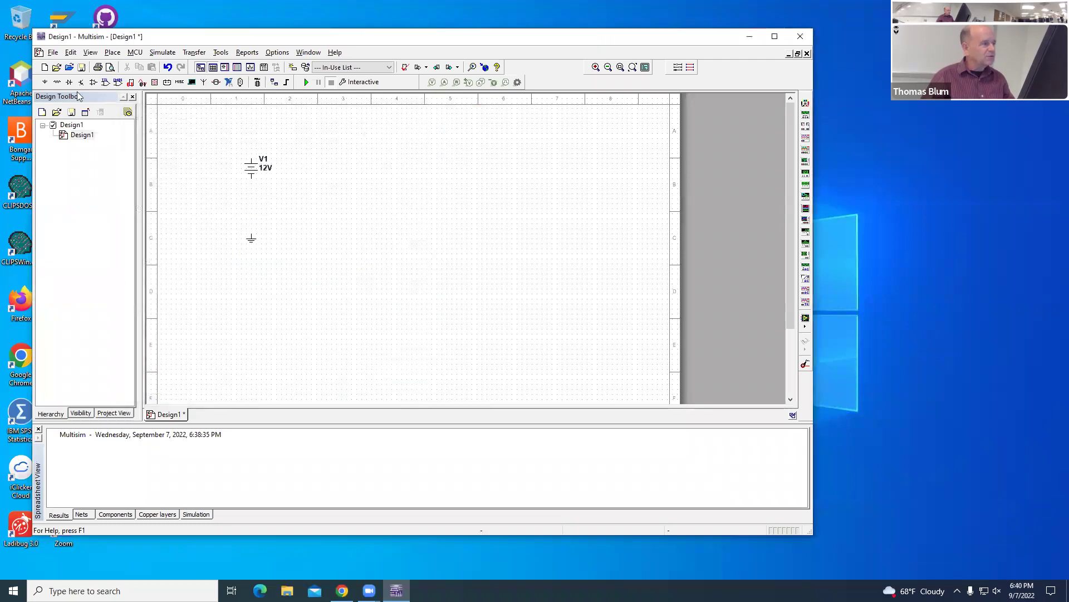
# Step: Place a 2.32k resistor R1 from Basic > RESISTOR onto the schematic
pyautogui.click(58, 83)
pyautogui.click(479, 114)
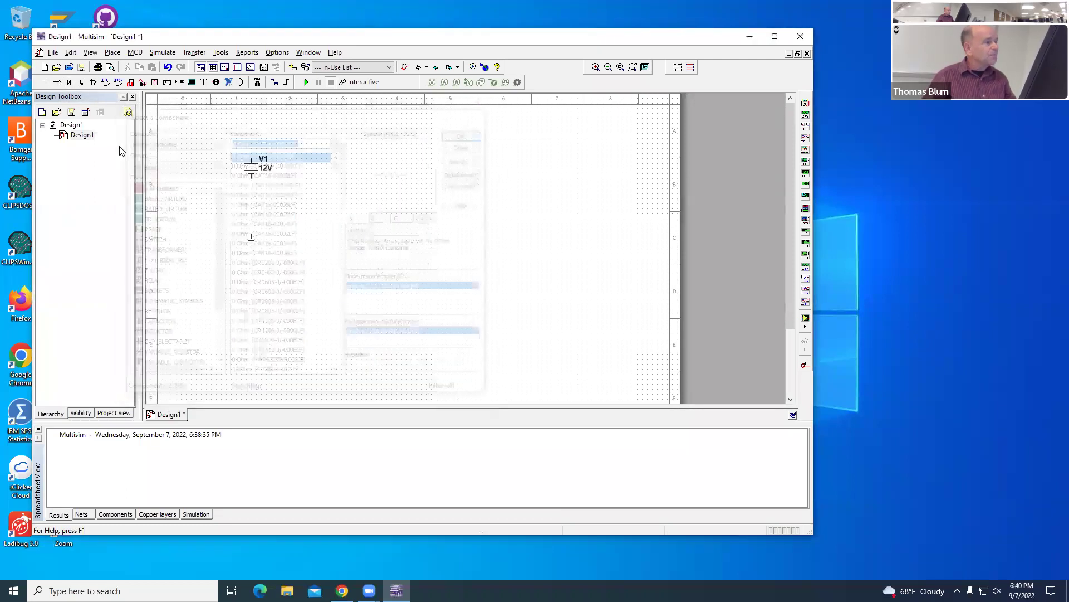
pyautogui.click(45, 83)
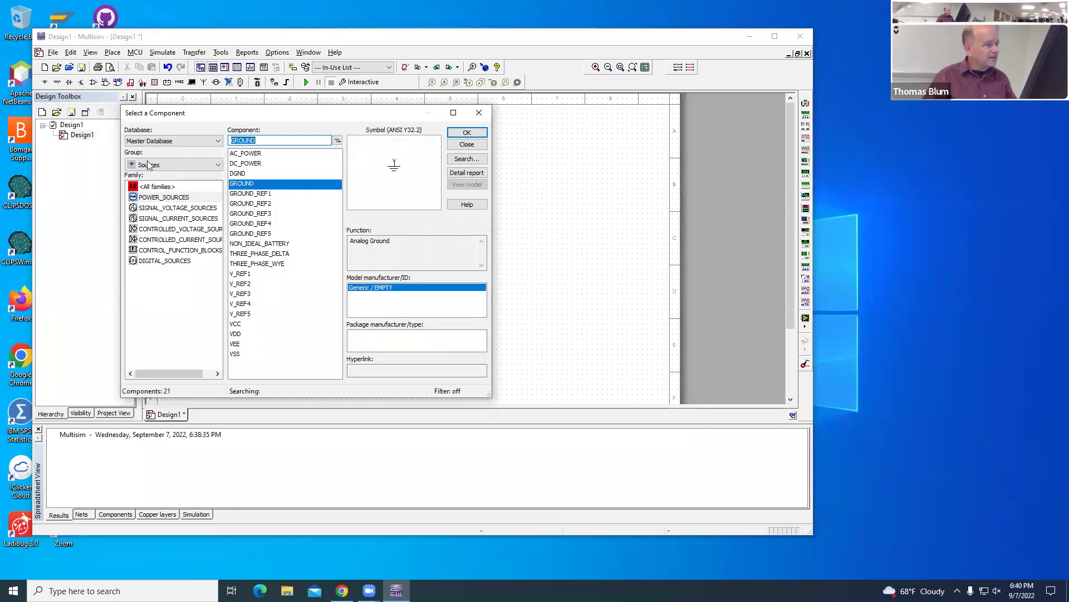
pyautogui.click(219, 165)
pyautogui.click(163, 200)
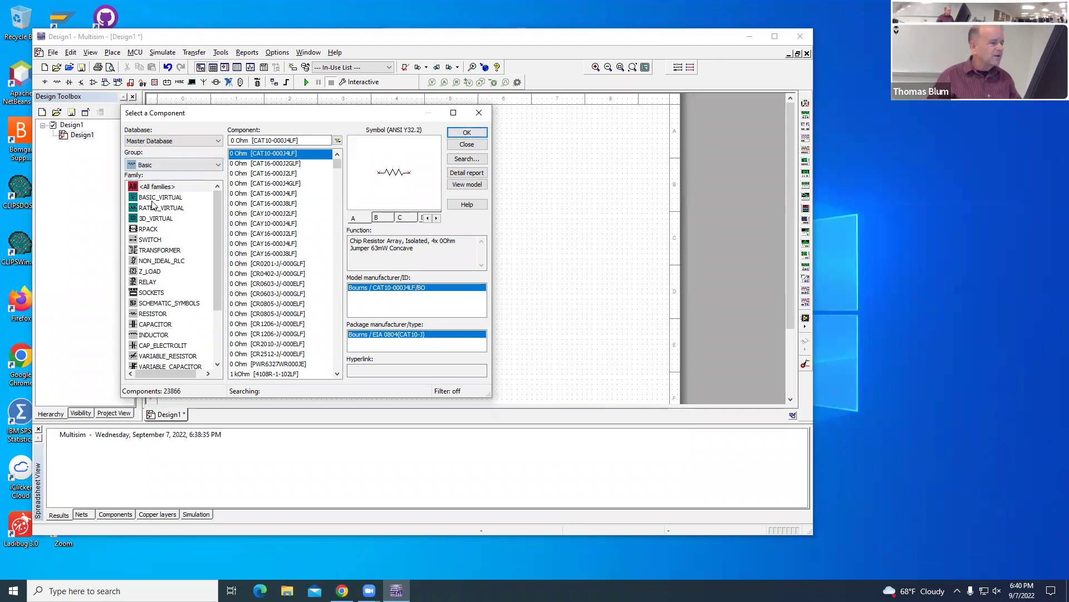
pyautogui.moveTo(218, 219); pyautogui.dragTo(218, 235)
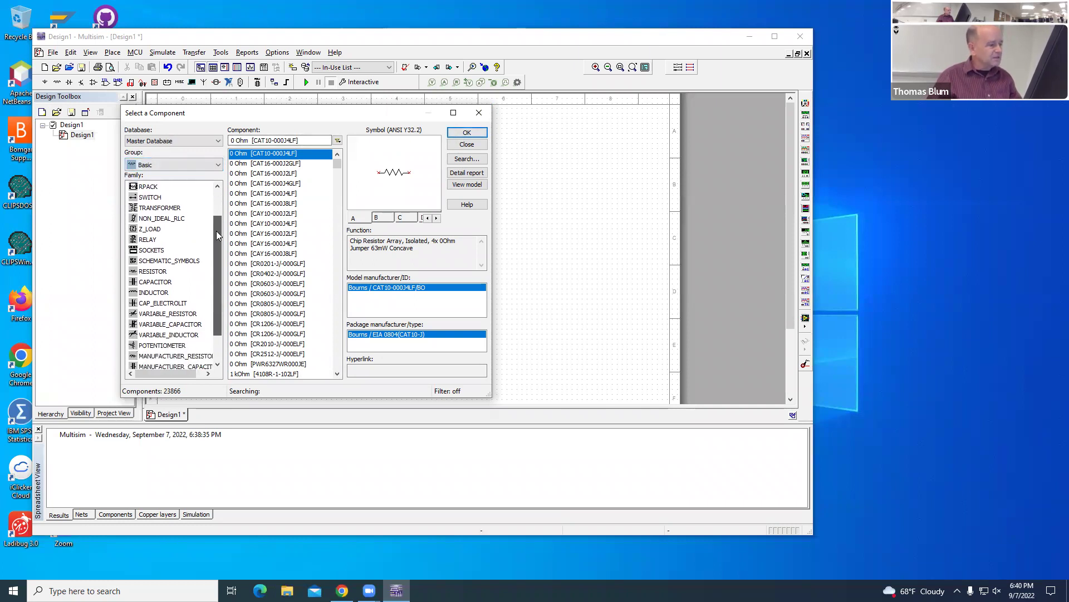
pyautogui.click(155, 274)
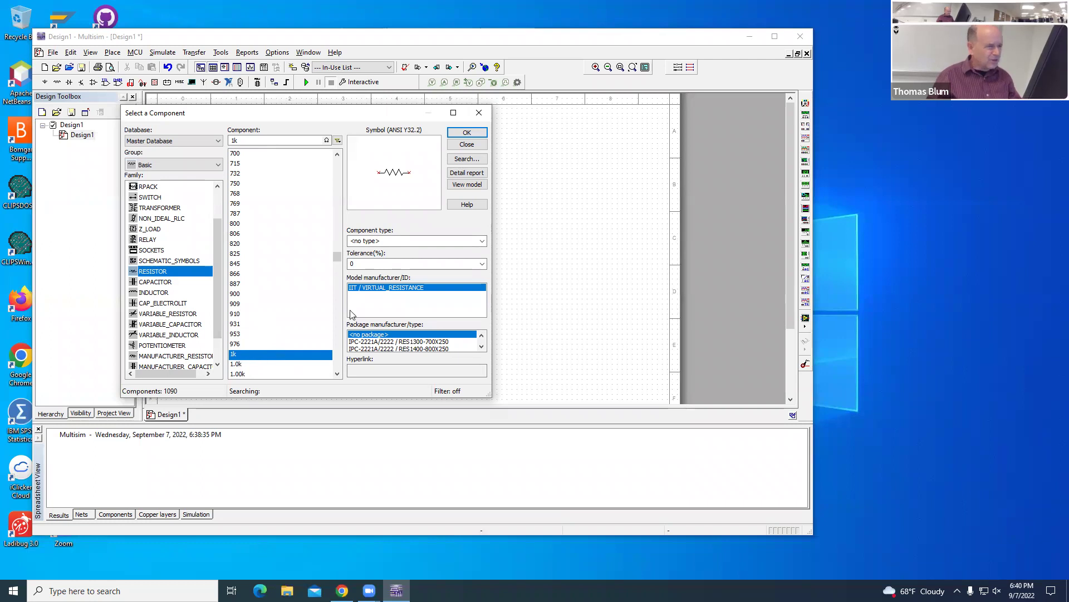
pyautogui.moveTo(337, 258); pyautogui.dragTo(337, 269)
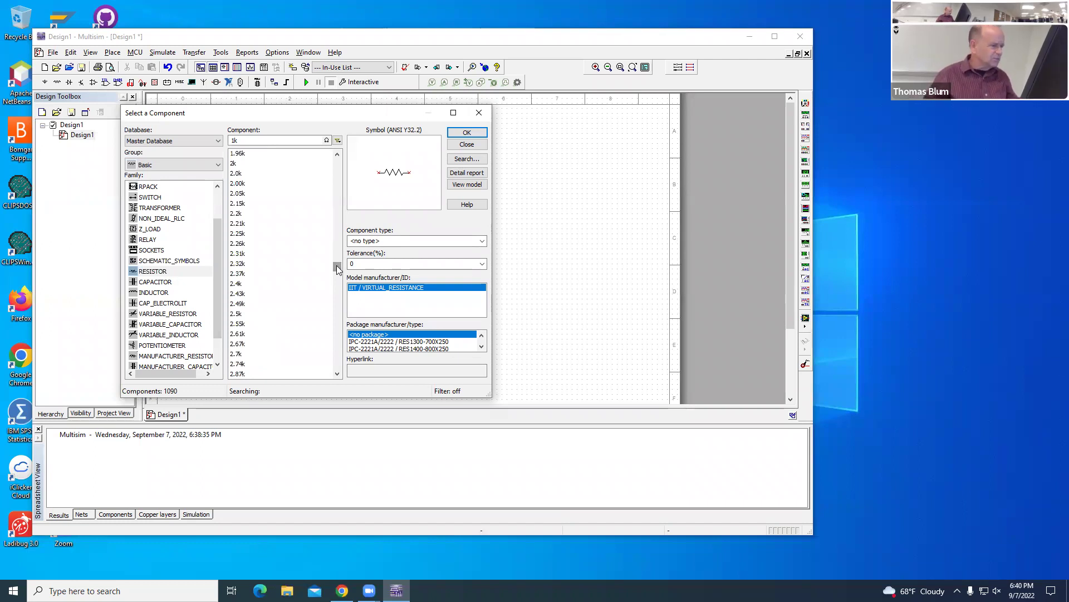
pyautogui.click(241, 265)
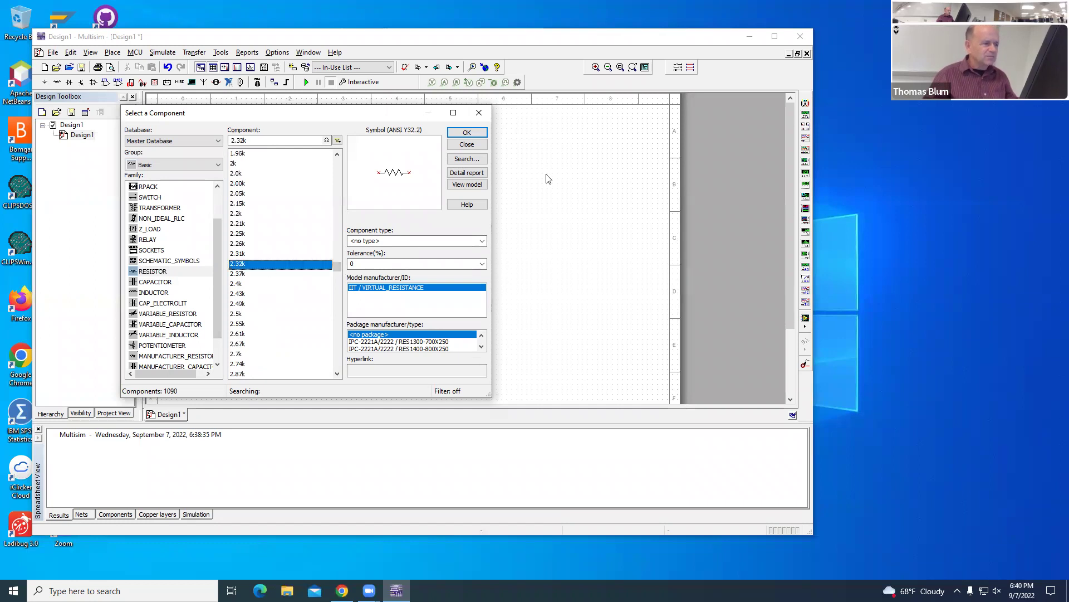
pyautogui.click(467, 132)
pyautogui.click(251, 163)
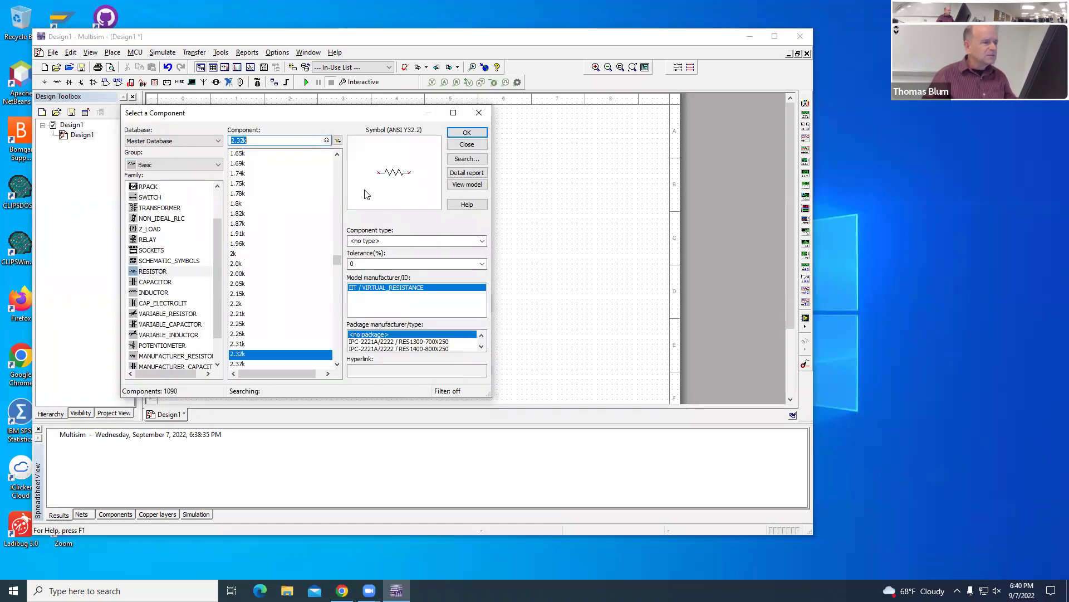
# Step: Place a 4.32k resistor R2 to the right of R1
pyautogui.moveTo(338, 261); pyautogui.dragTo(338, 274)
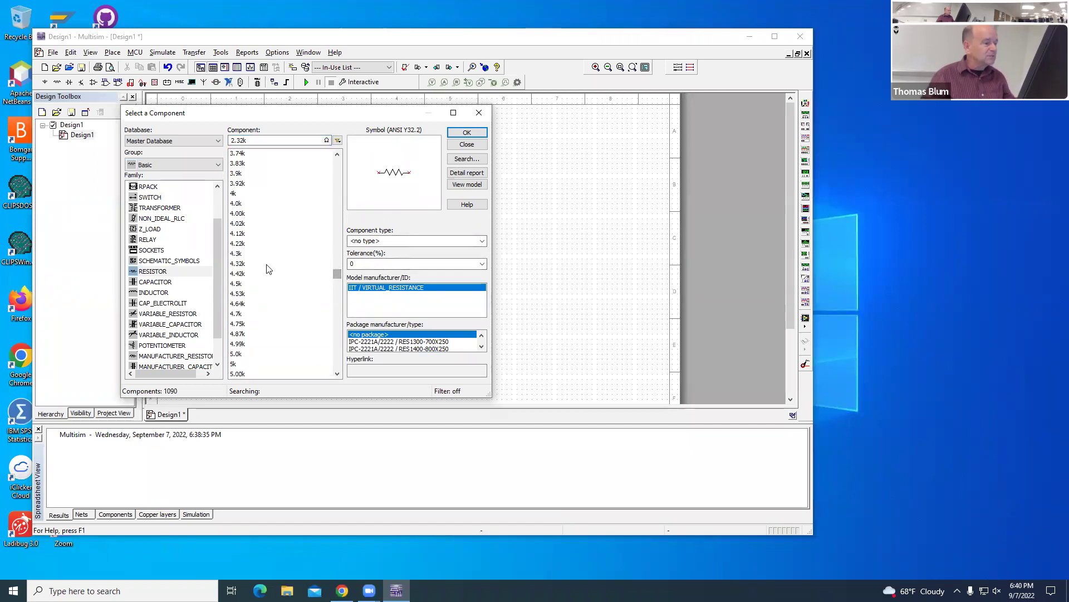
pyautogui.click(236, 265)
pyautogui.click(467, 132)
pyautogui.click(394, 158)
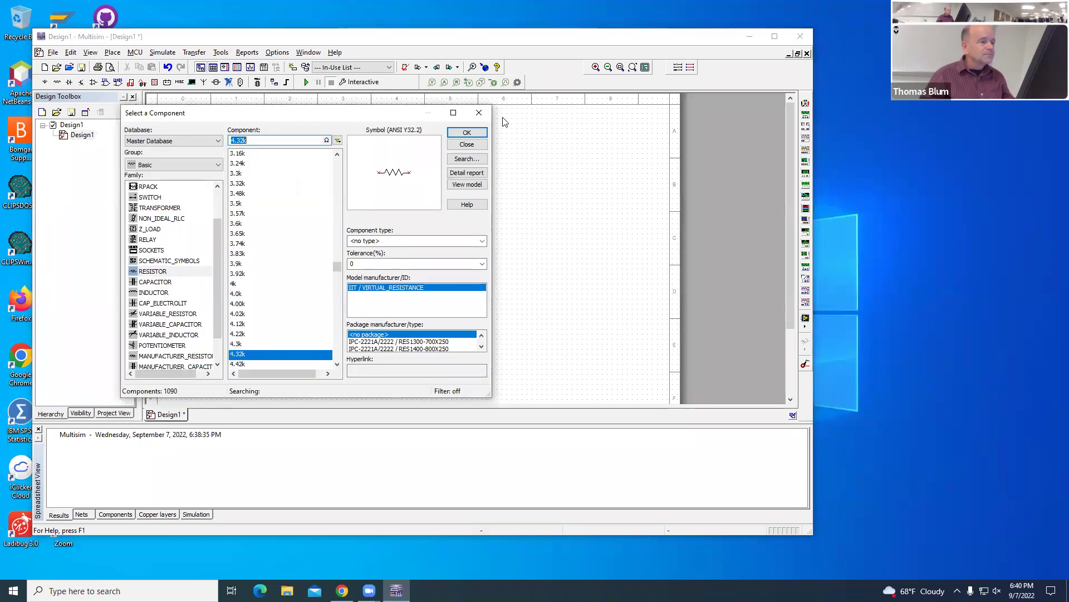
pyautogui.click(477, 114)
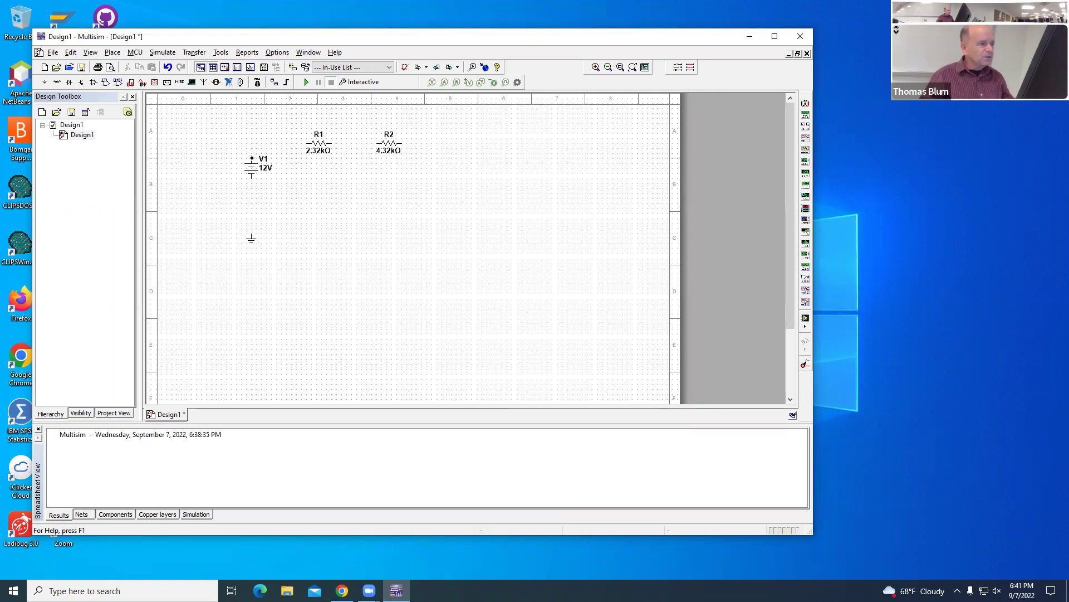
# Step: Choose the VOLTMETER_H part from the Indicators VOLTMETER family for placement
pyautogui.click(155, 82)
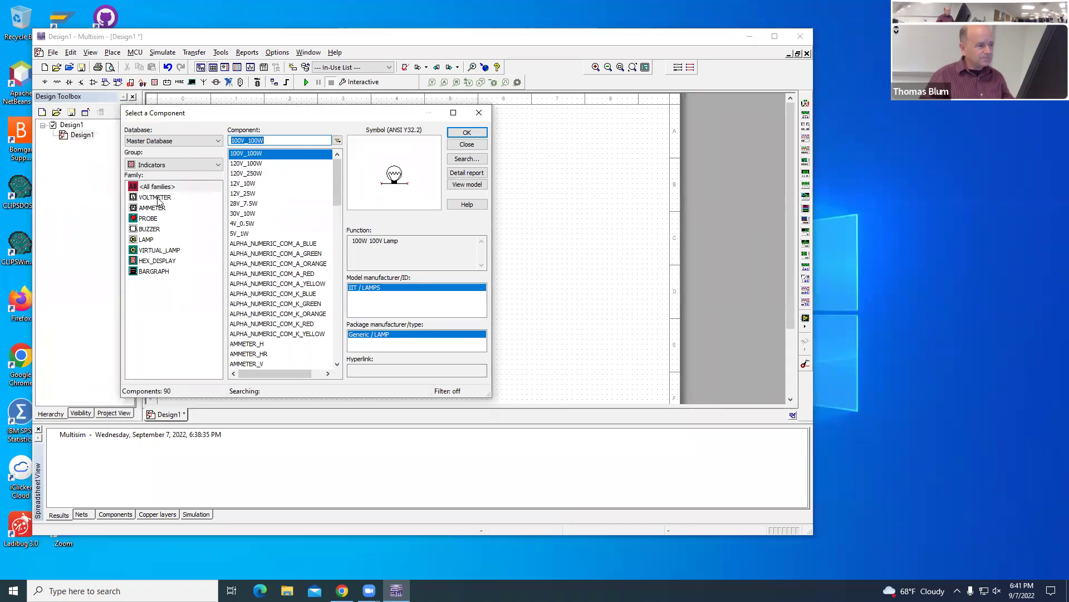
pyautogui.click(158, 198)
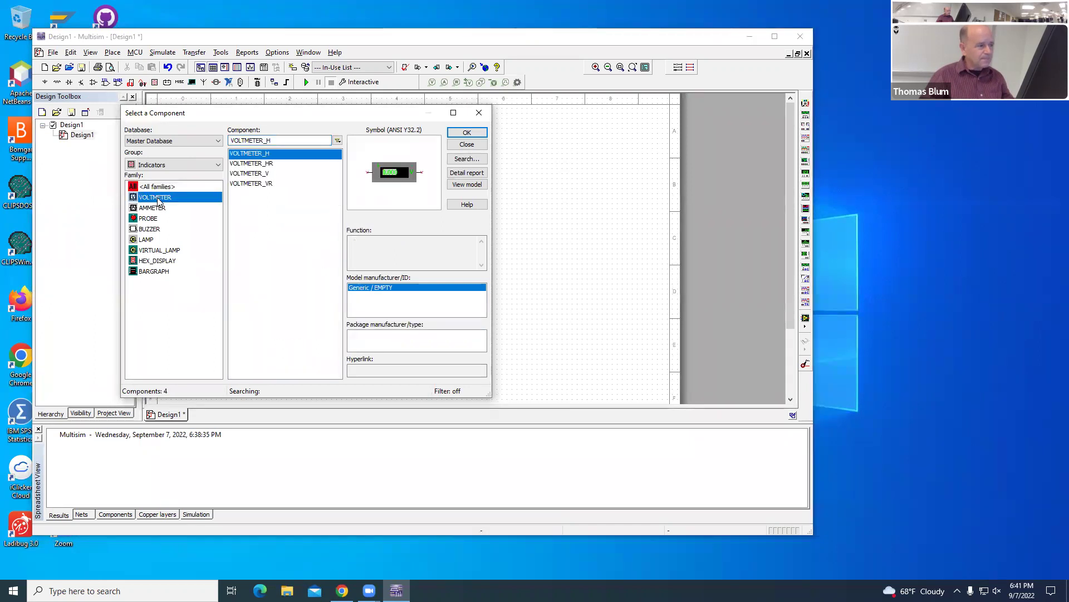
pyautogui.click(261, 174)
pyautogui.click(256, 155)
pyautogui.moveTo(334, 118); pyautogui.dragTo(696, 176)
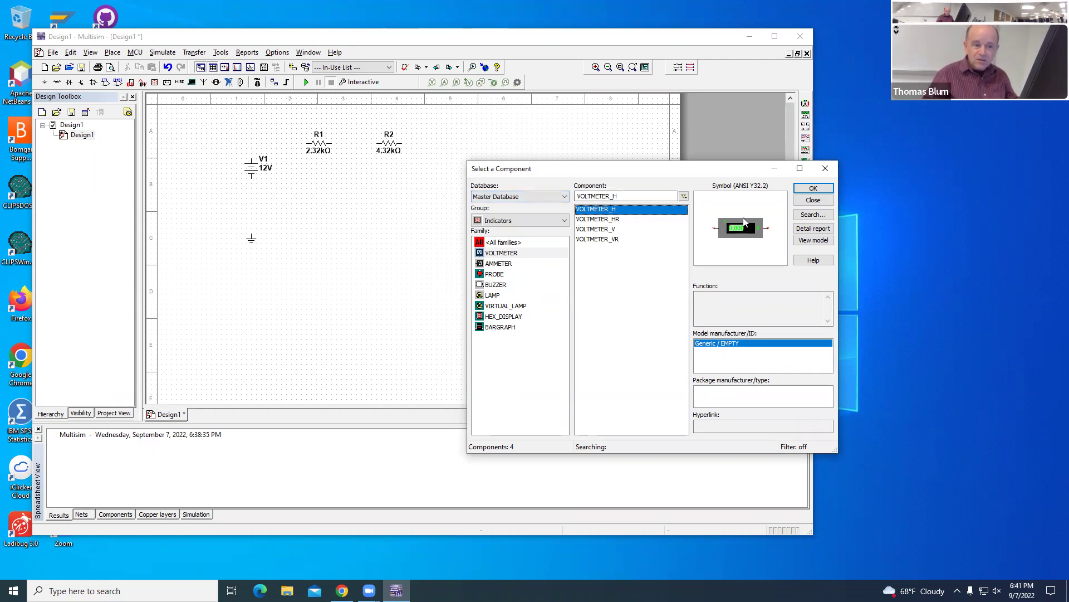
pyautogui.click(615, 220)
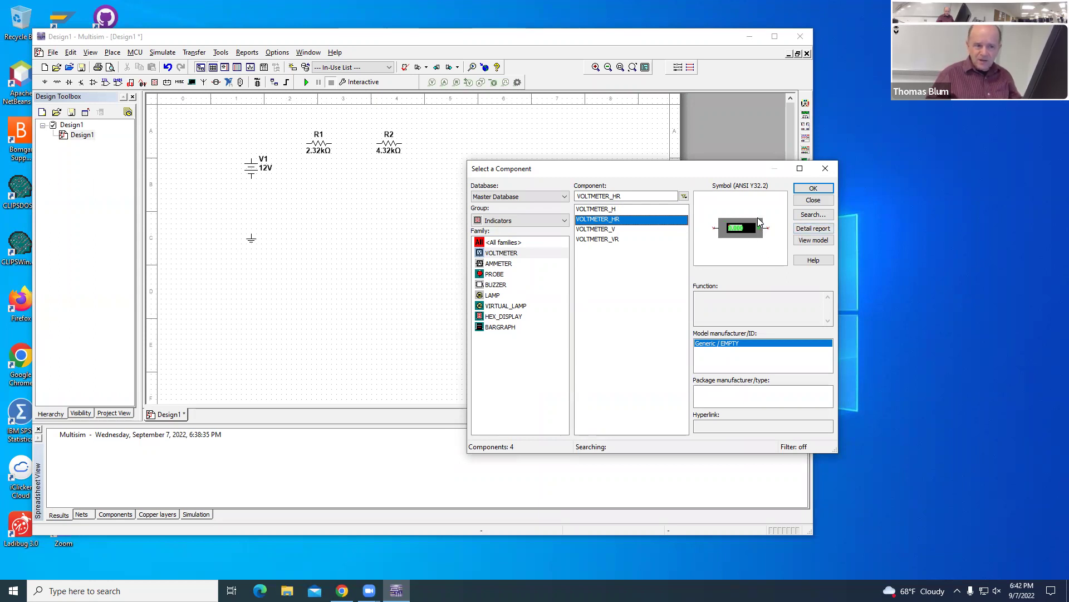
pyautogui.click(600, 209)
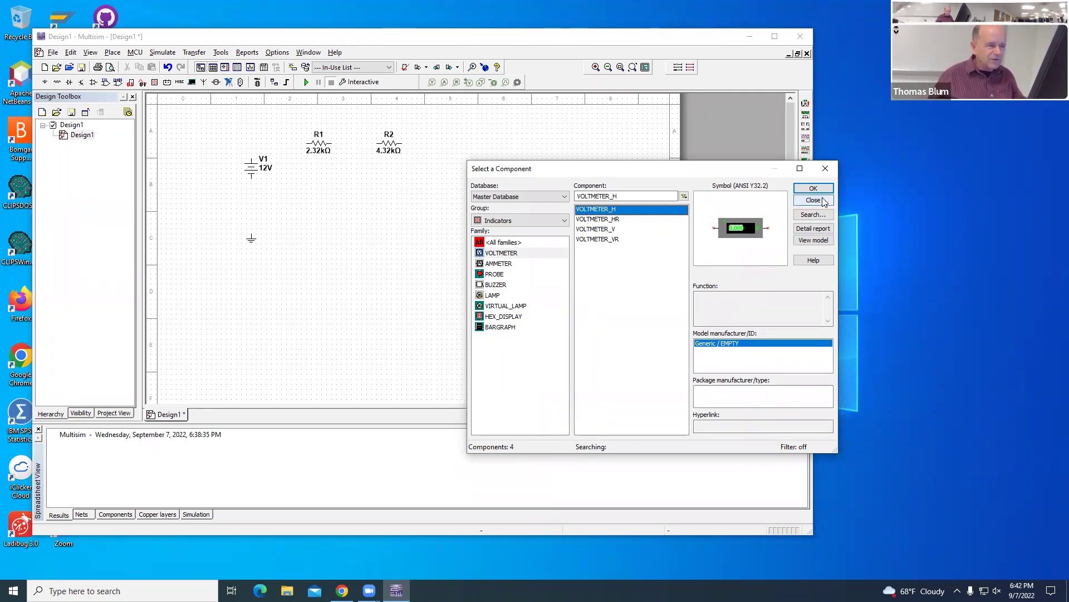
pyautogui.click(472, 144)
# Step: Drop voltmeter U1 above R2, then place a vertical AMMETER_V U2 right of the resistors
pyautogui.click(368, 121)
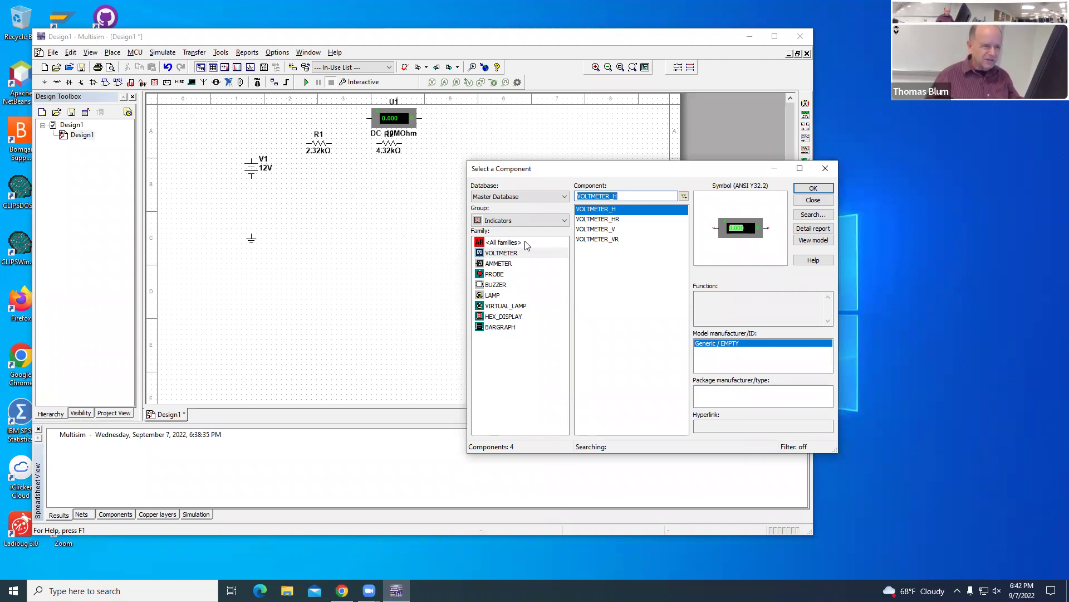
pyautogui.click(494, 265)
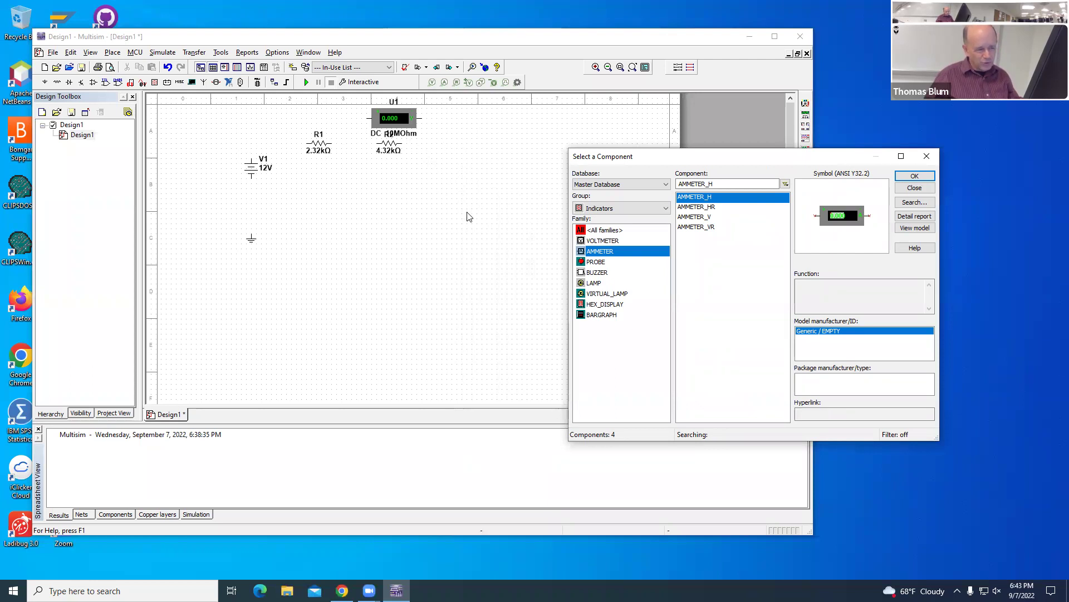
pyautogui.click(687, 217)
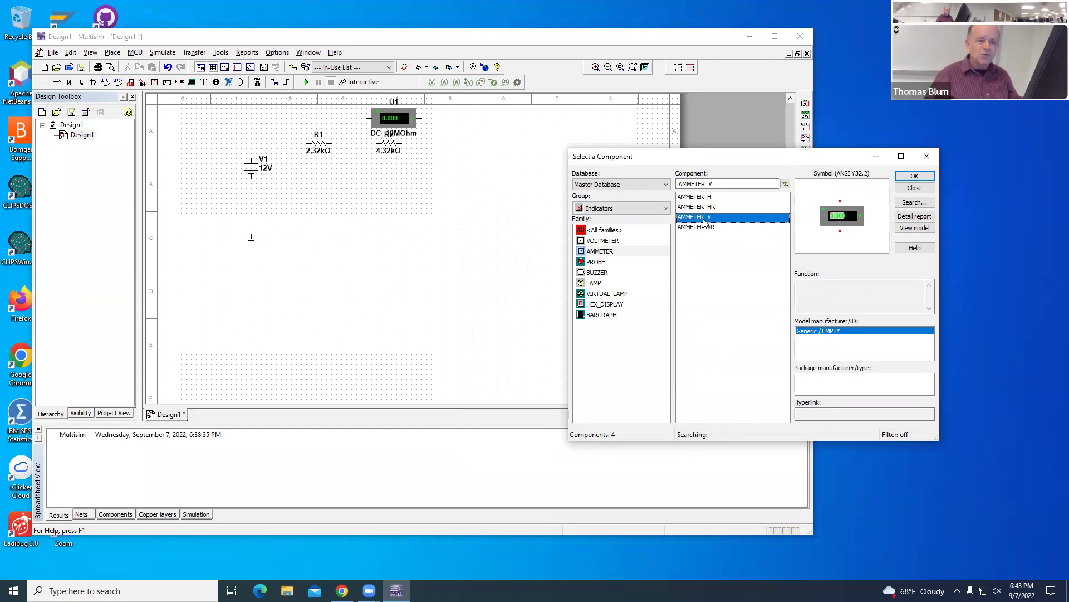
pyautogui.click(915, 176)
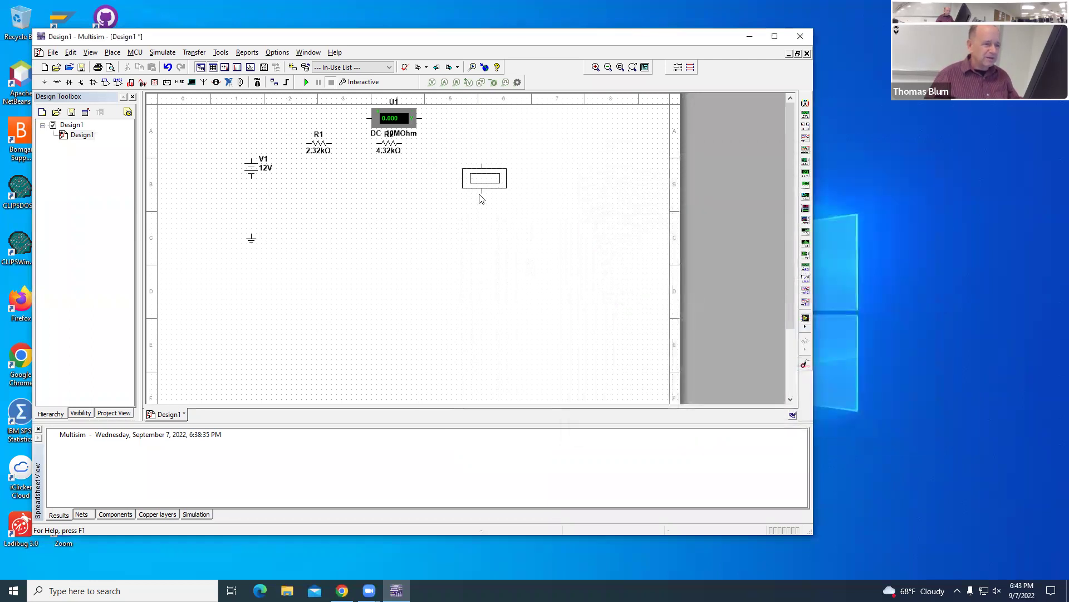
pyautogui.click(482, 195)
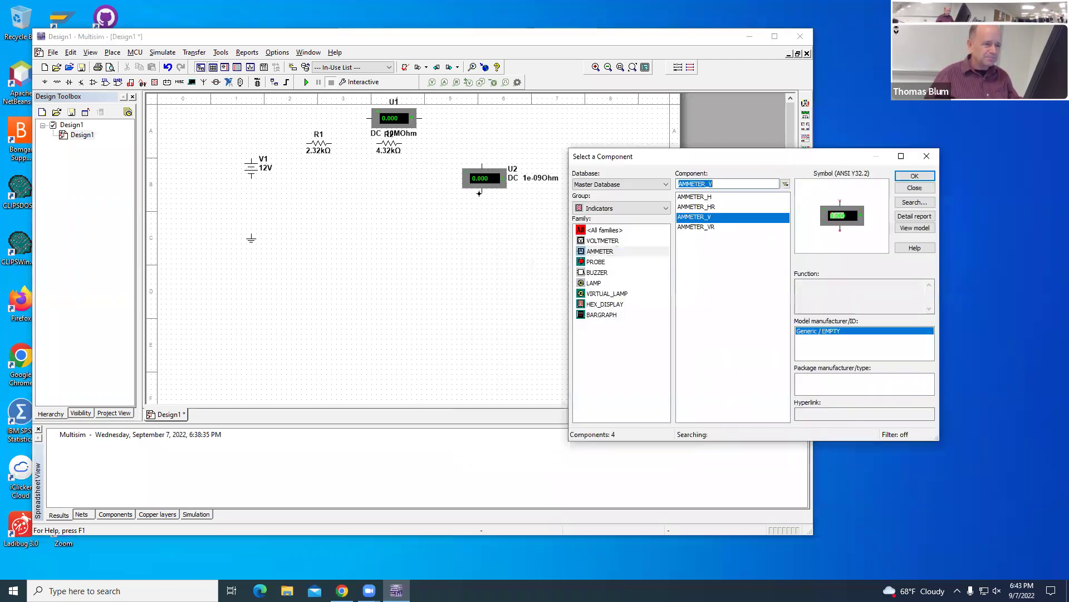
pyautogui.click(924, 156)
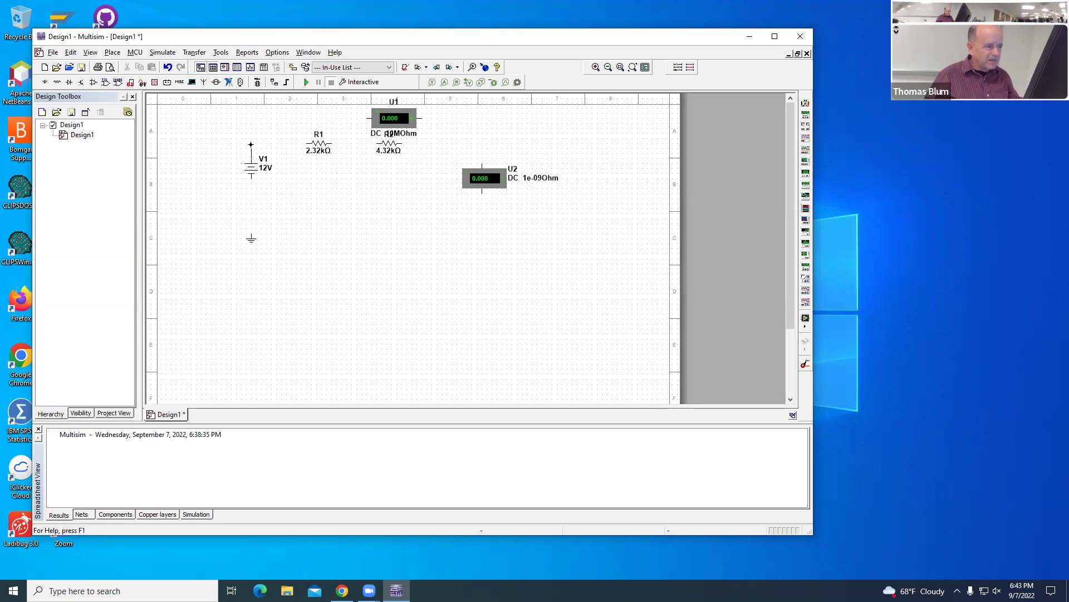
# Step: Wire V1 to R1's left pin, redrawing the first wire, then R1 to R2
pyautogui.moveTo(268, 142); pyautogui.dragTo(303, 143)
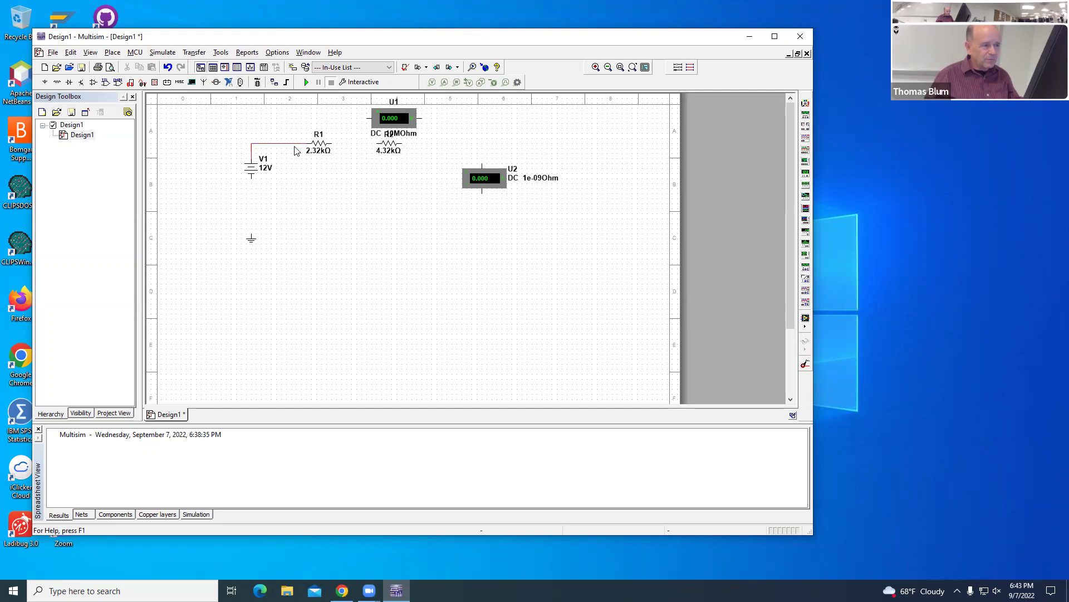
pyautogui.click(281, 143)
pyautogui.rightClick(280, 143)
pyautogui.click(298, 148)
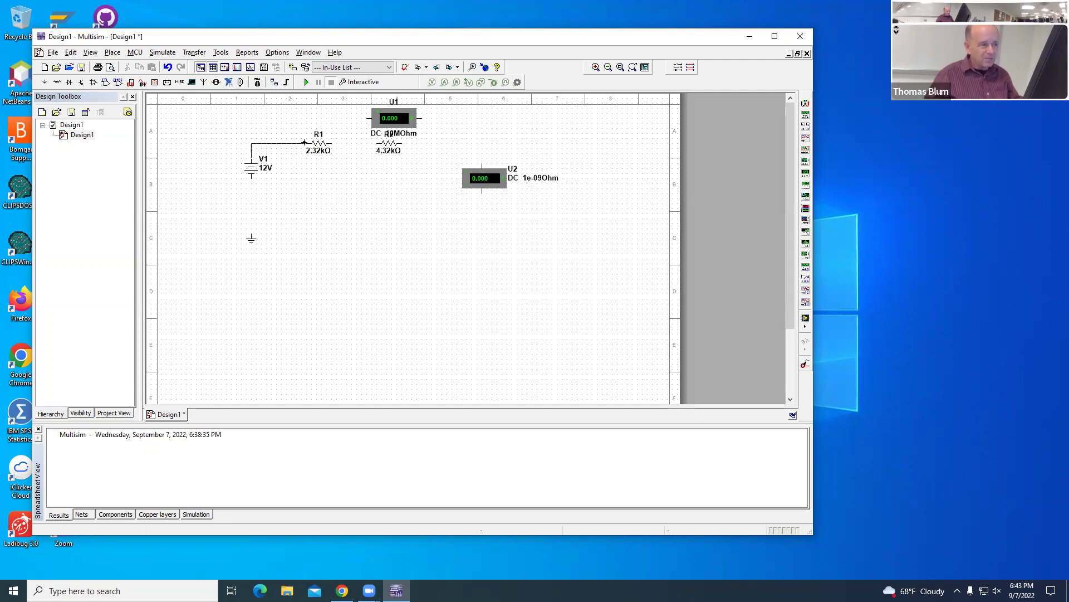
pyautogui.click(304, 142)
pyautogui.click(333, 143)
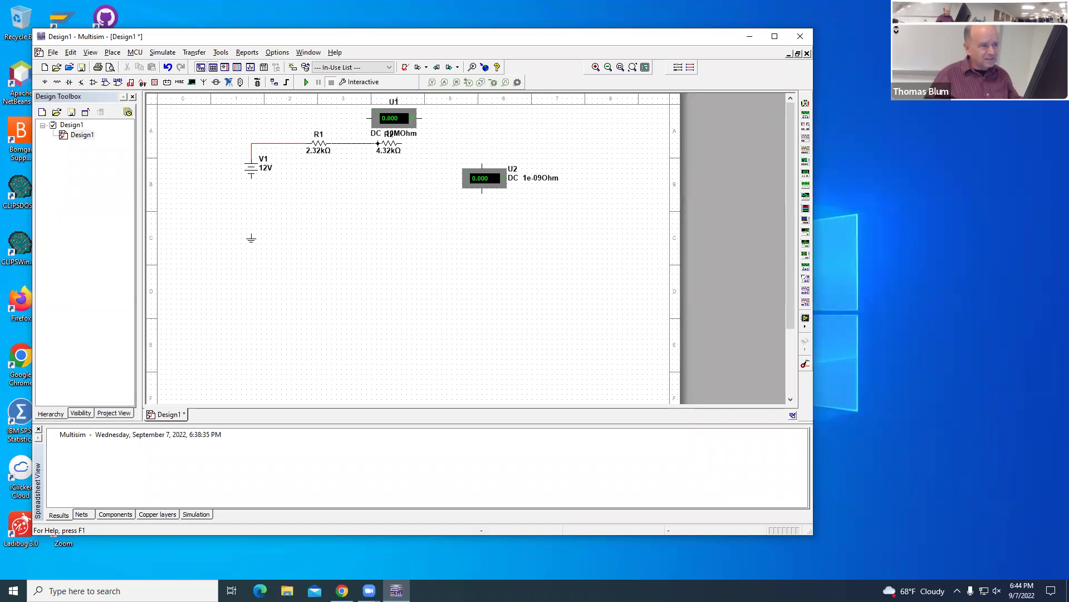
pyautogui.click(379, 143)
pyautogui.click(422, 143)
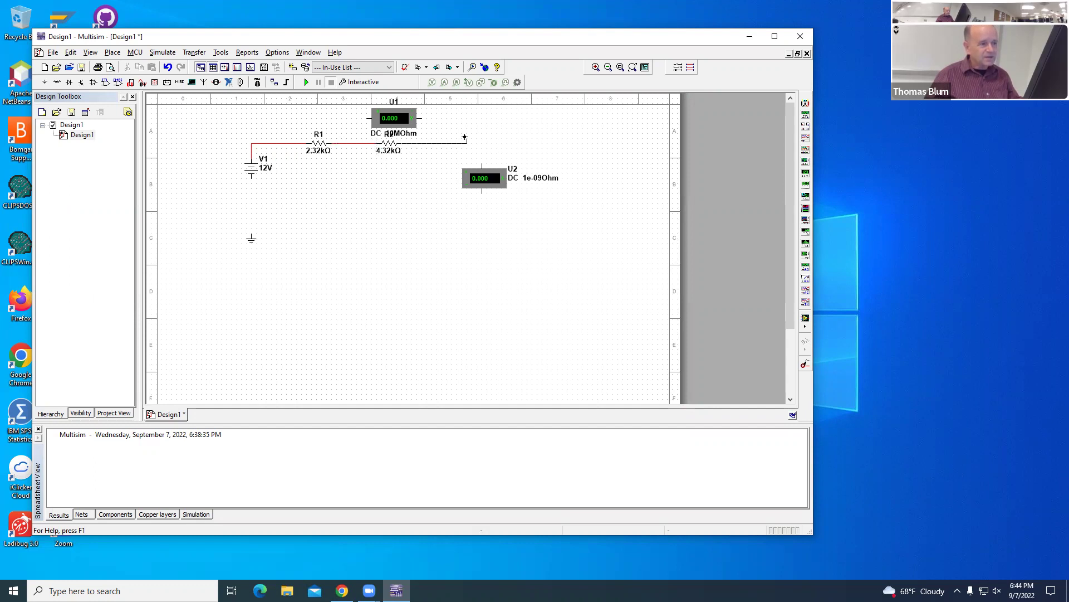
# Step: Connect R2 to ammeter U2's top, wire U2's bottom to V1, and move ground beneath
pyautogui.click(482, 162)
pyautogui.click(482, 192)
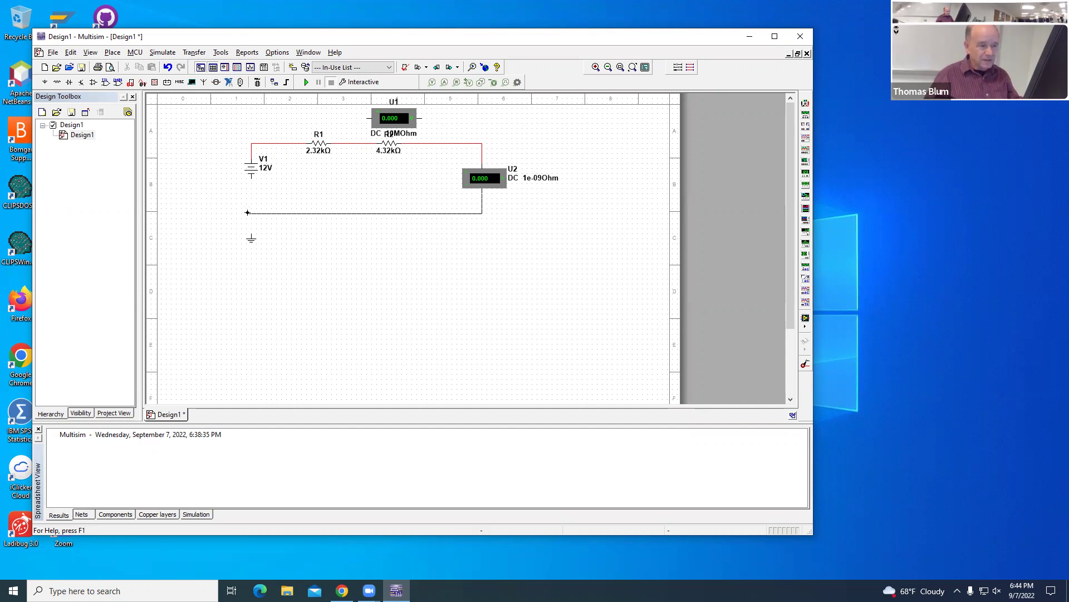
pyautogui.click(251, 180)
pyautogui.click(251, 206)
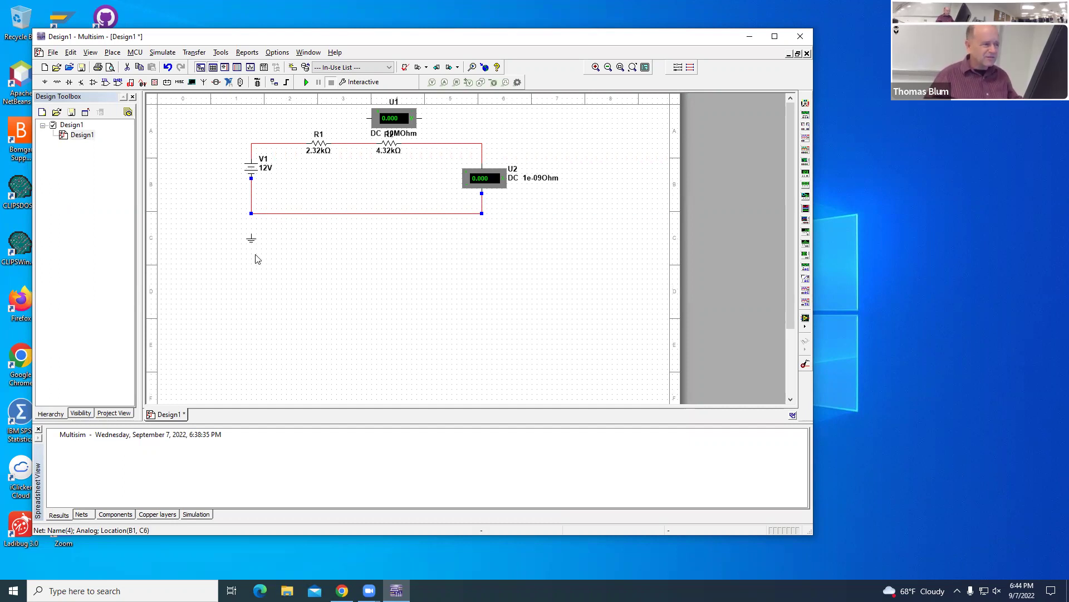
pyautogui.moveTo(251, 241); pyautogui.dragTo(251, 230)
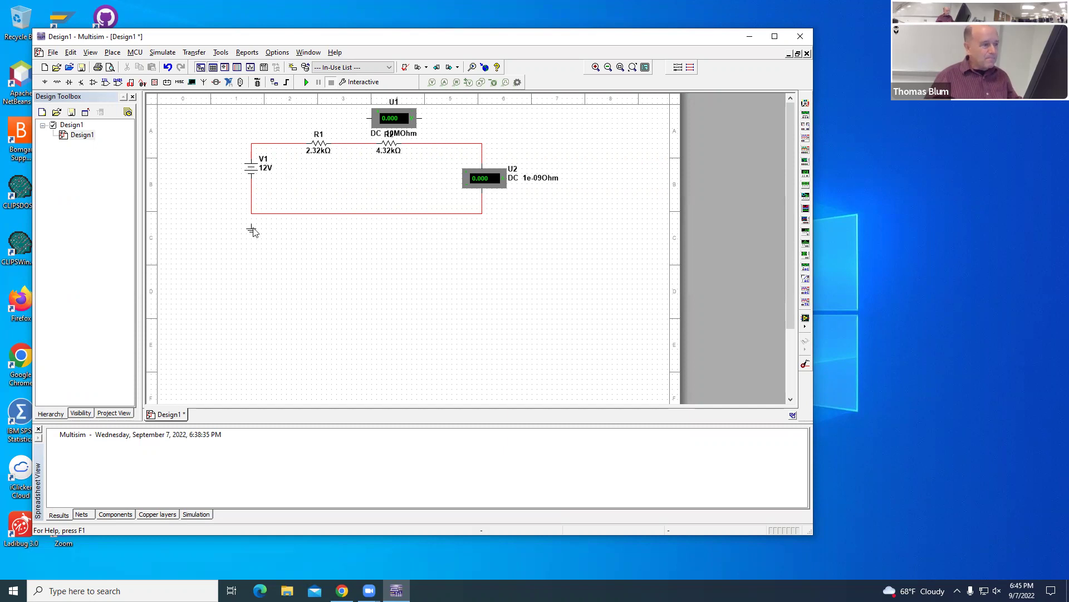
# Step: Move the whole circuit down and raise voltmeter U1 two grid steps
pyautogui.moveTo(217, 134); pyautogui.dragTo(572, 232)
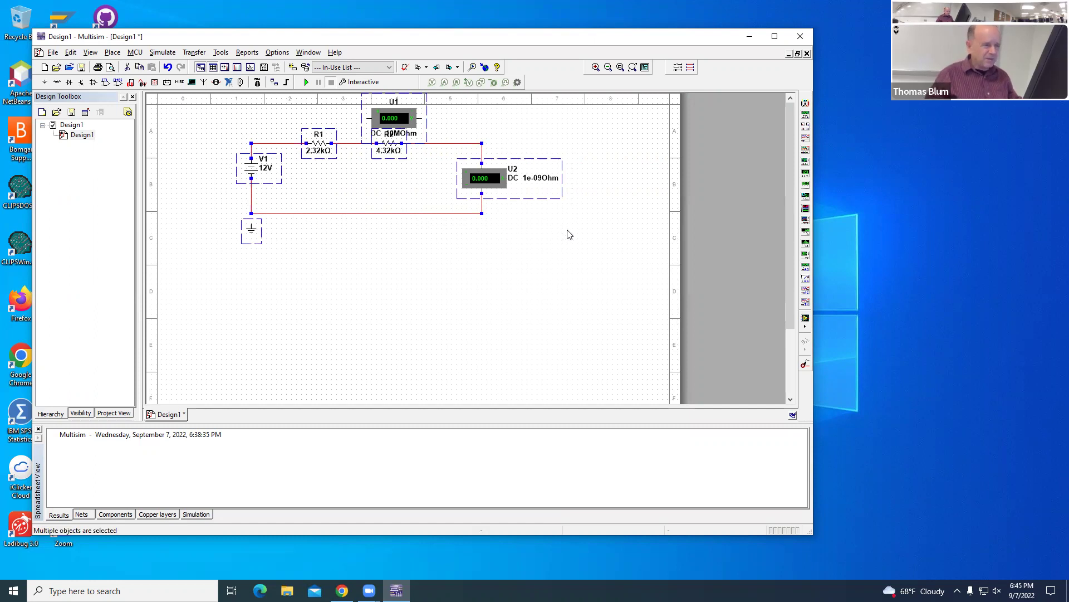
pyautogui.press('Down')
pyautogui.press('Down')
pyautogui.press('Down')
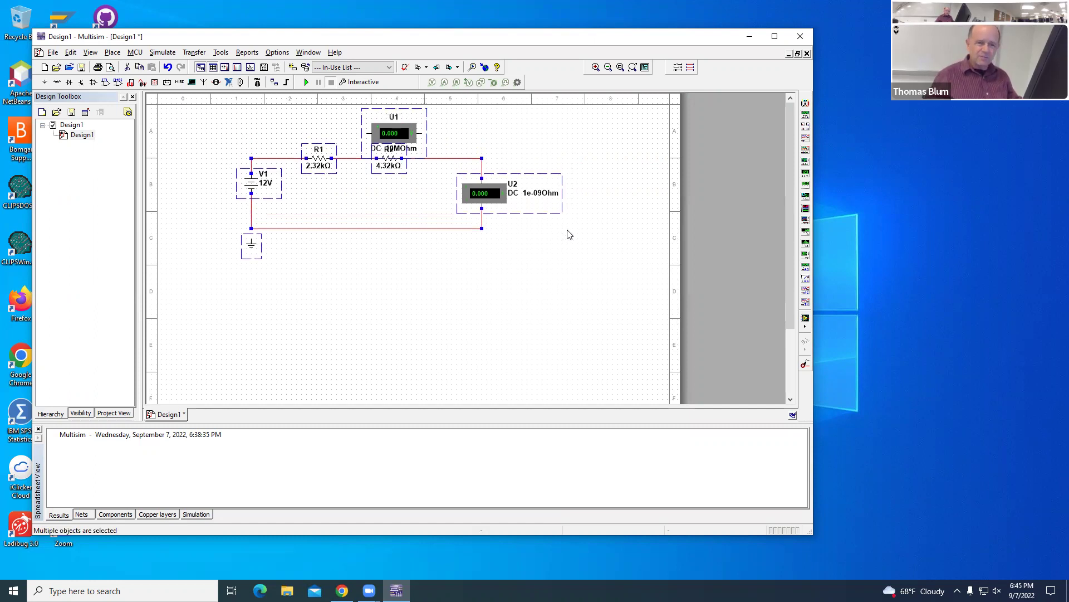
pyautogui.click(588, 249)
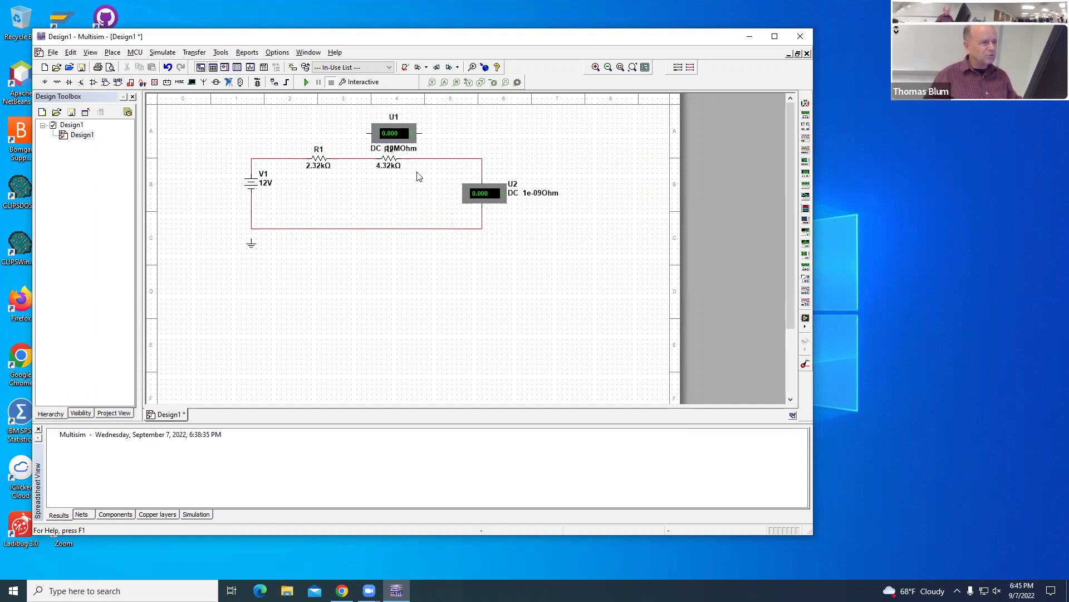
pyautogui.click(403, 128)
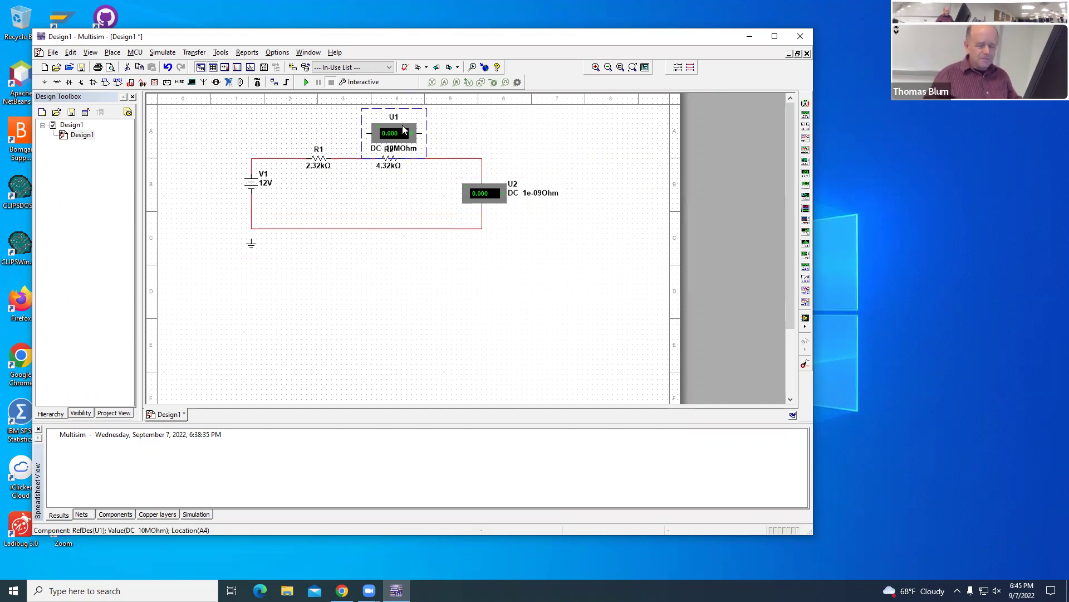
pyautogui.press('Up')
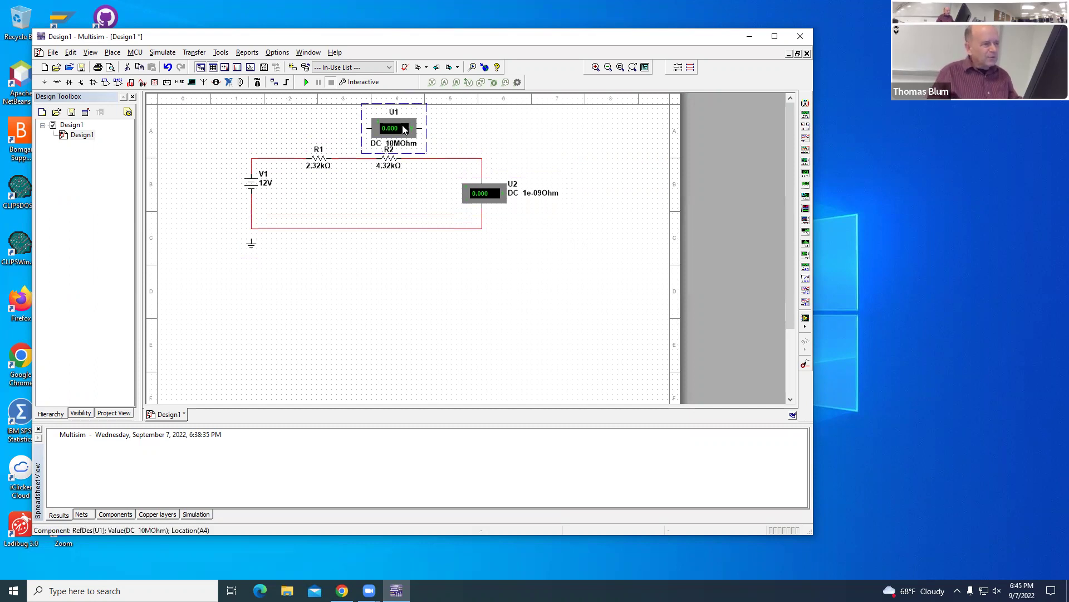
pyautogui.press('Up')
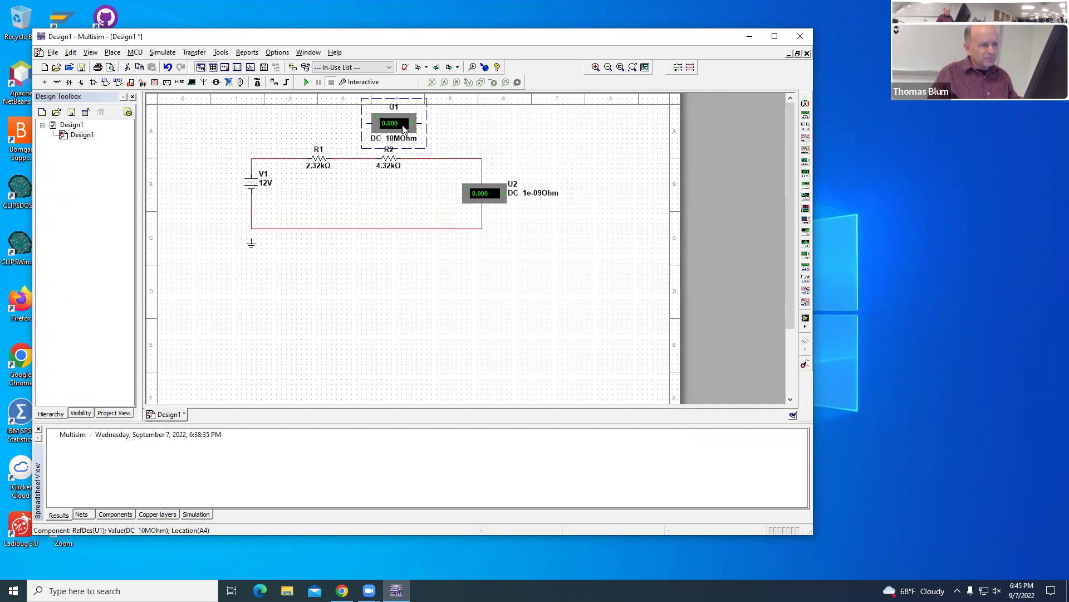
# Step: Wire the ground symbol below V1 to the bottom-left corner of the series loop
pyautogui.click(410, 146)
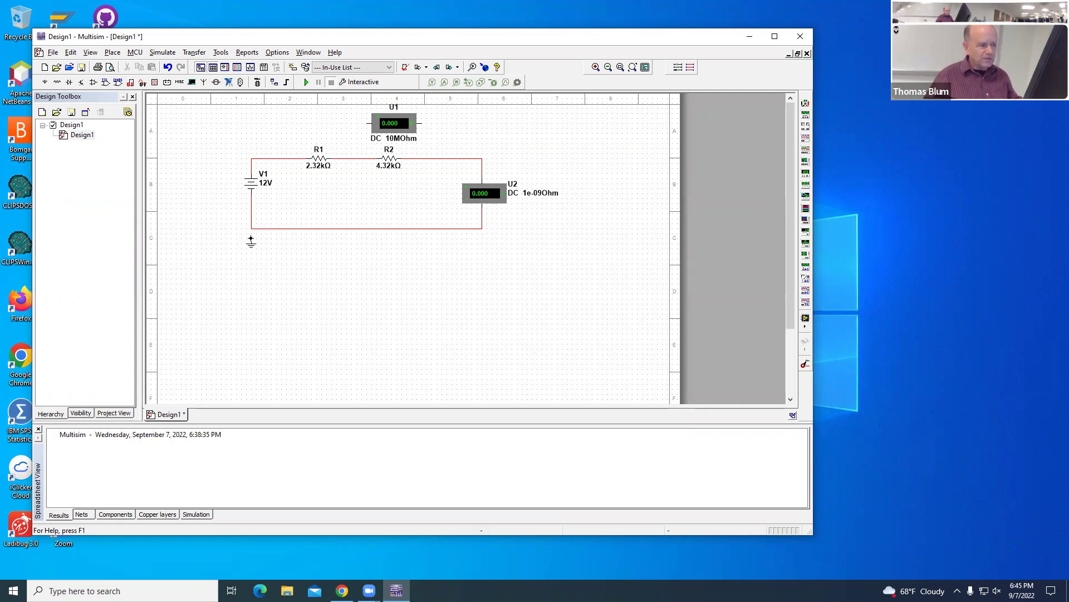
pyautogui.click(251, 238)
pyautogui.click(251, 229)
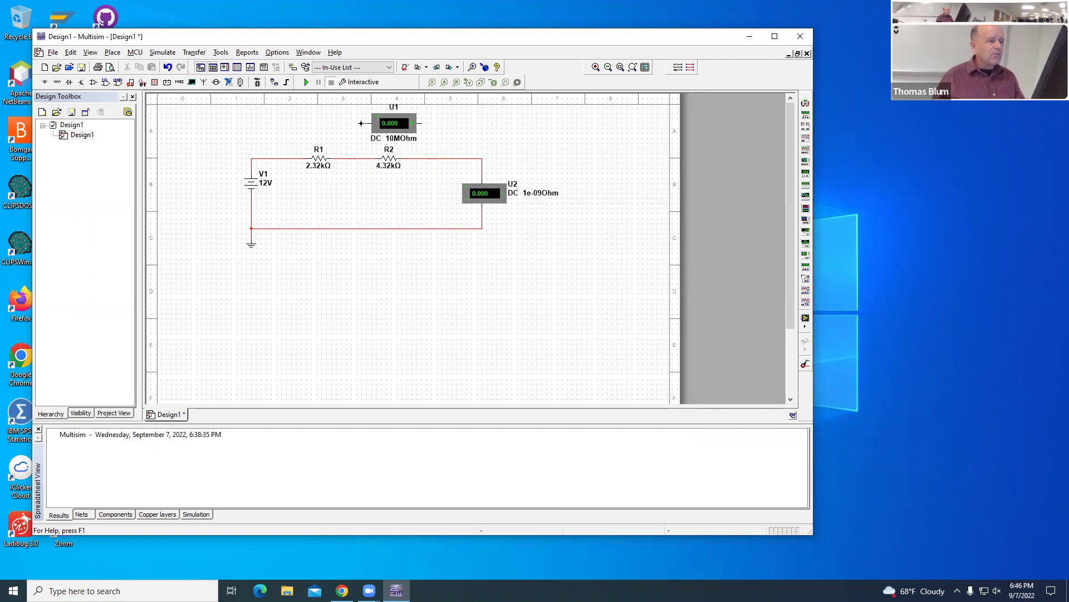
# Step: Connect voltmeter U1's left terminal between R1 and R2 and its right terminal after R2
pyautogui.click(353, 159)
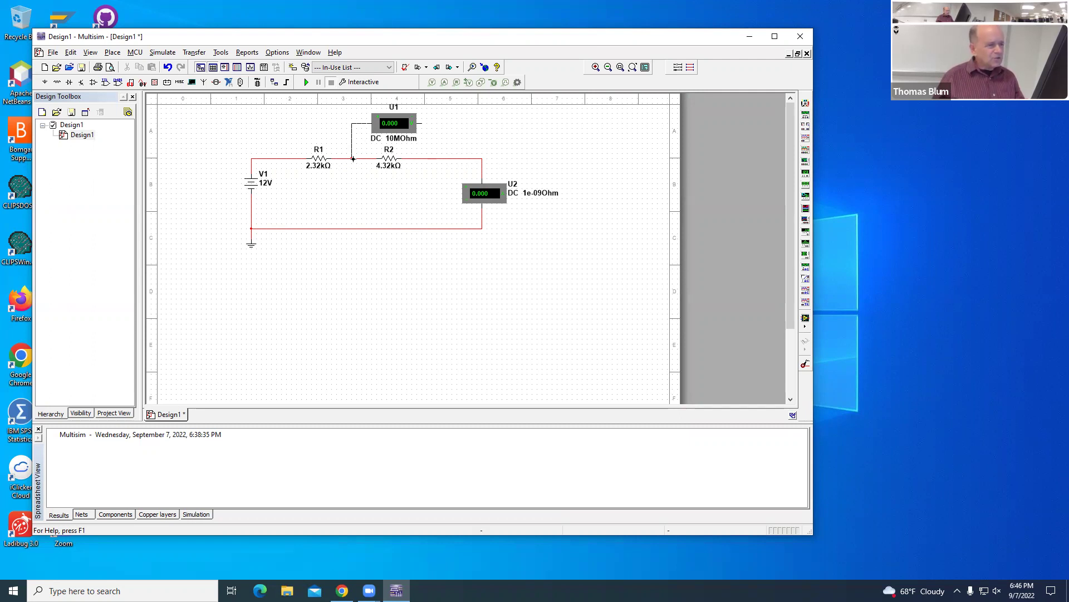
pyautogui.moveTo(353, 159); pyautogui.dragTo(357, 158)
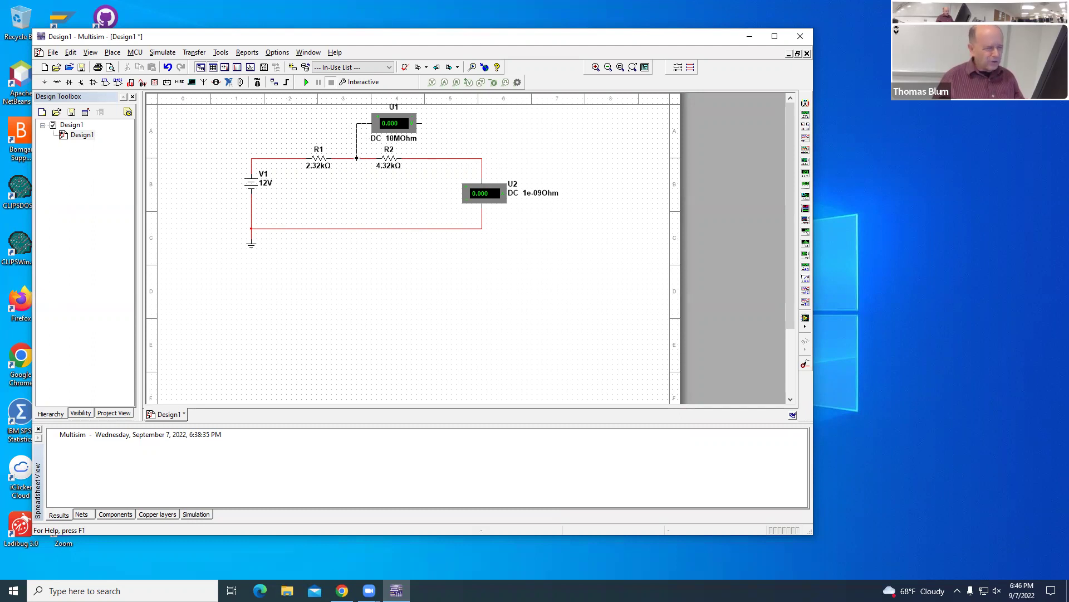
pyautogui.moveTo(356, 158); pyautogui.dragTo(375, 157)
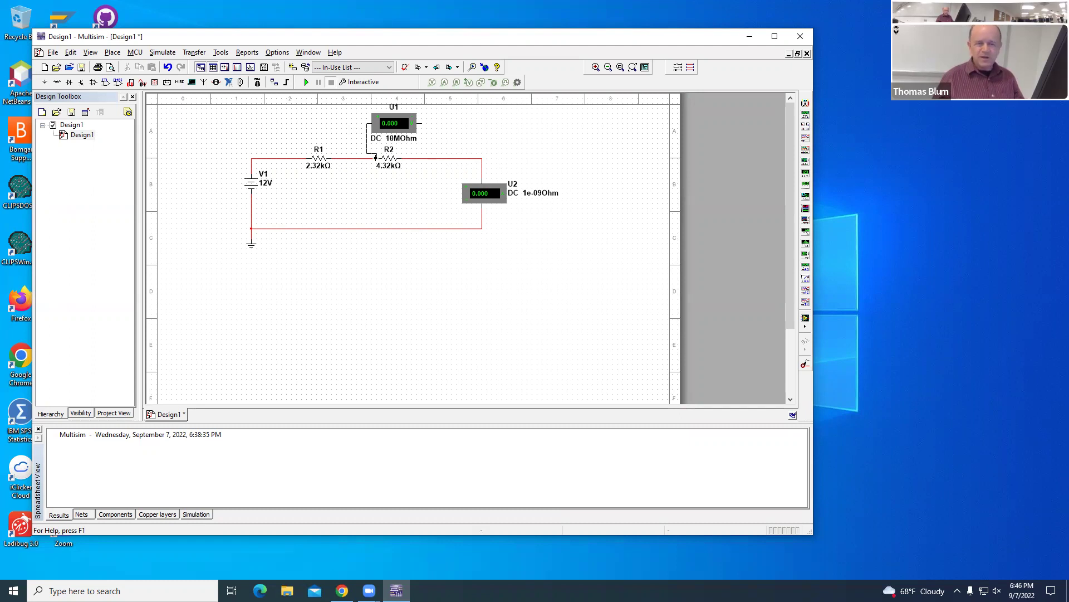
pyautogui.moveTo(376, 158); pyautogui.dragTo(357, 157)
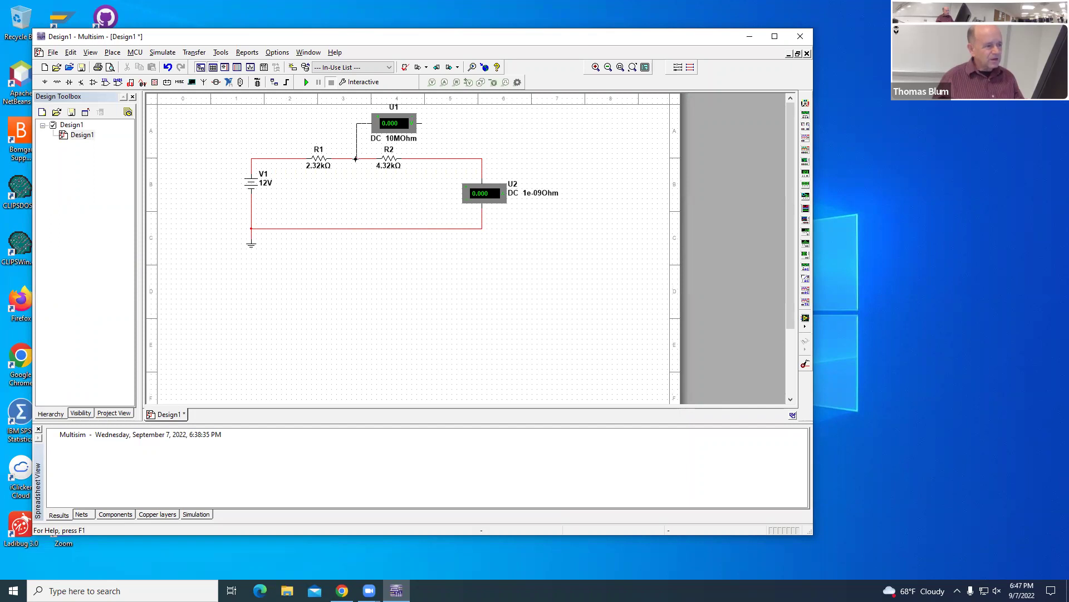
pyautogui.moveTo(356, 157); pyautogui.dragTo(357, 158)
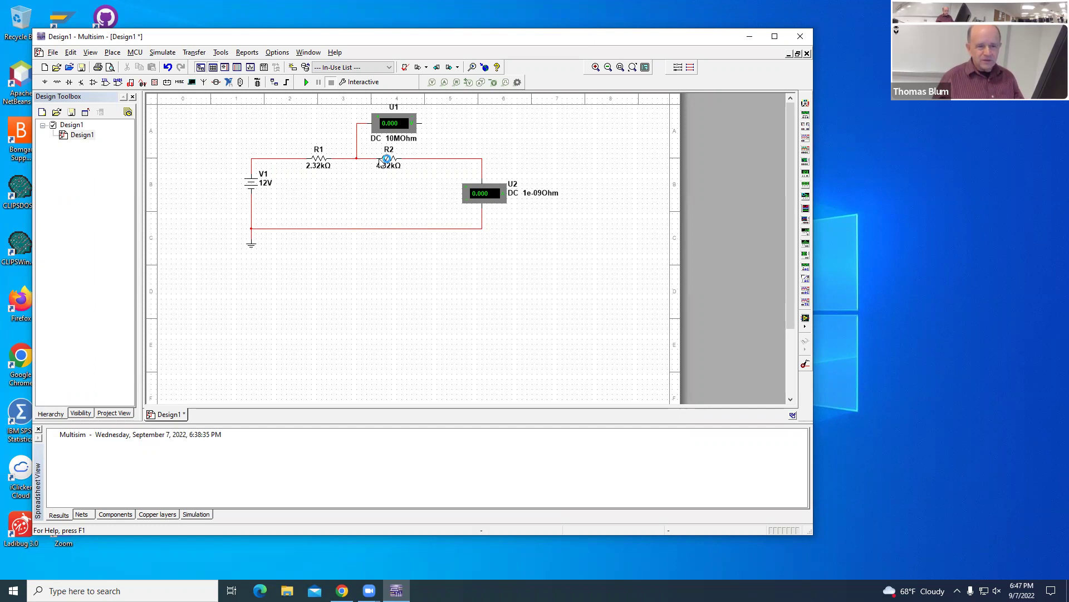
pyautogui.click(423, 122)
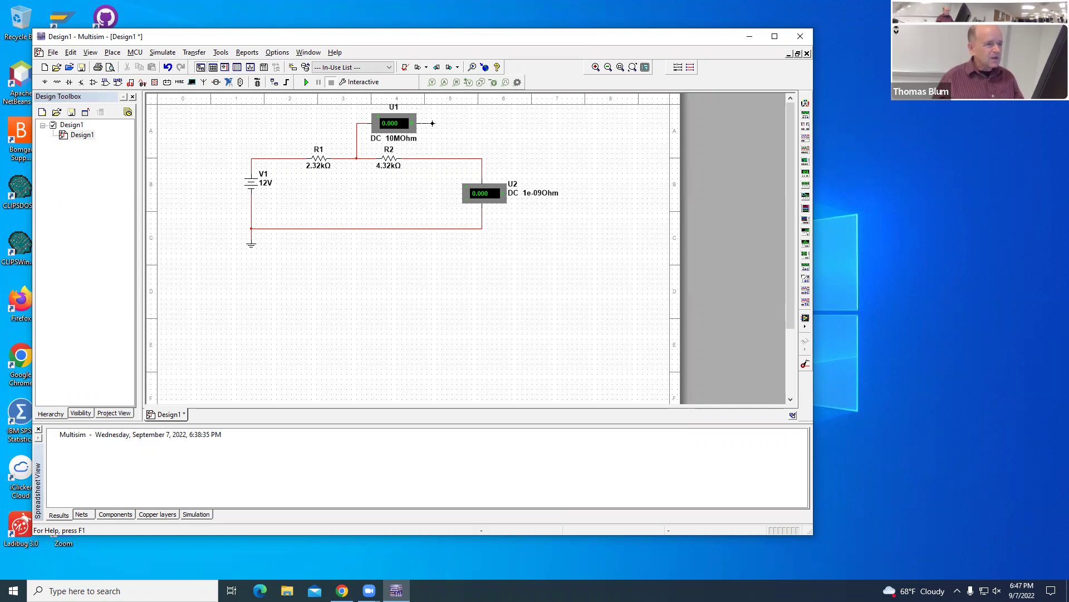
pyautogui.click(430, 159)
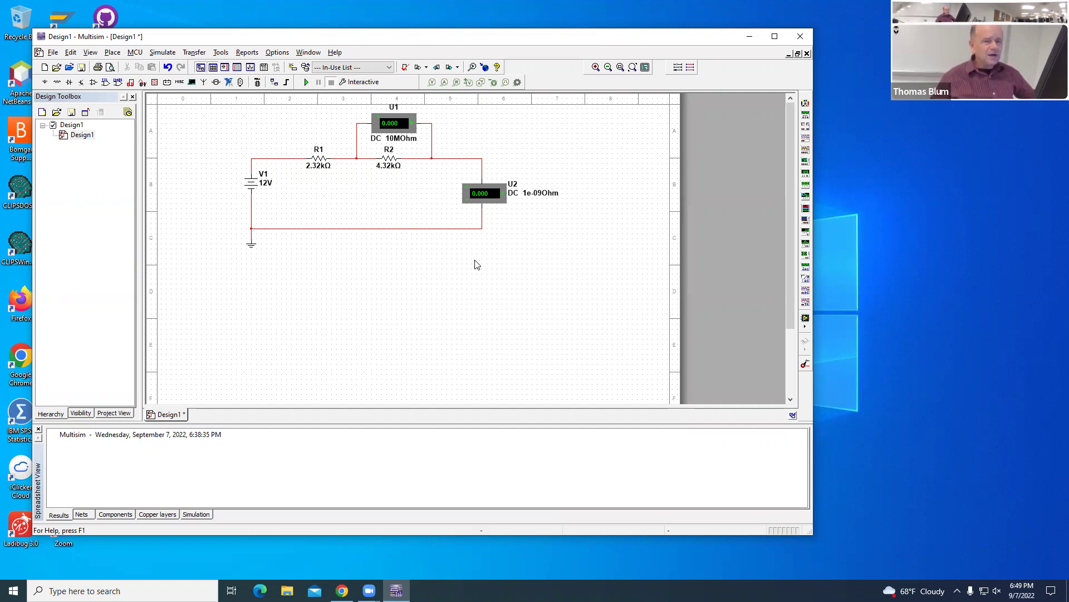
# Step: Set source V1's voltage to 1 V in its properties
pyautogui.rightClick(252, 183)
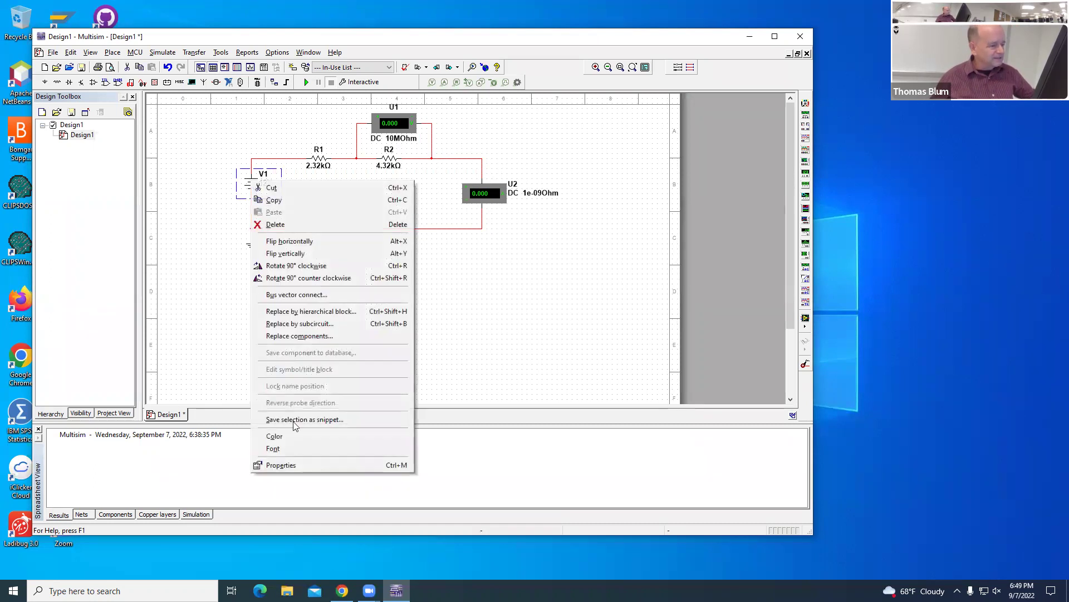
pyautogui.click(292, 467)
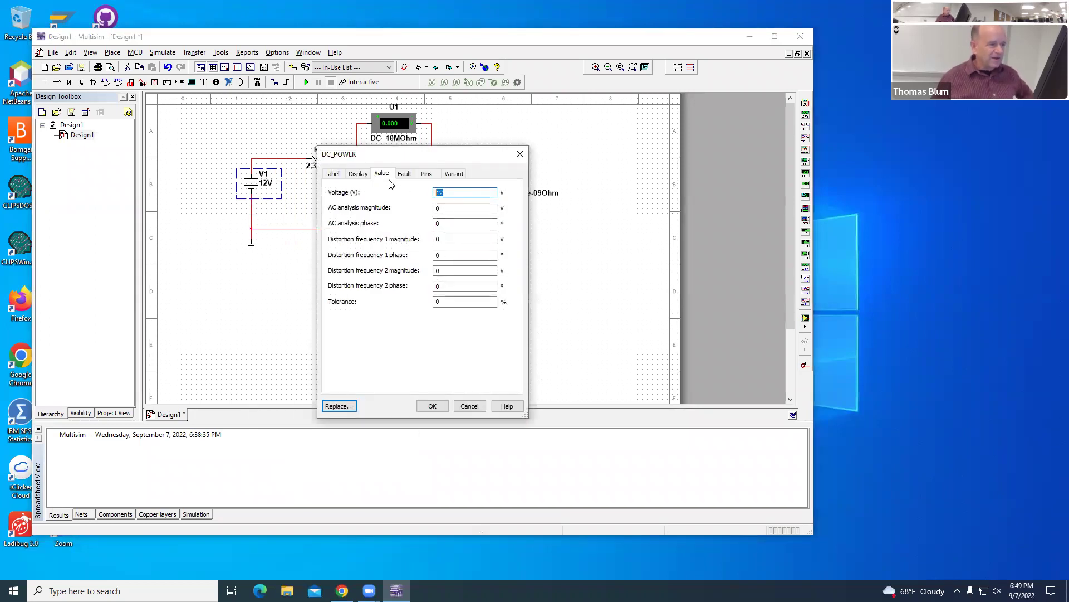
pyautogui.write('1')
pyautogui.click(434, 407)
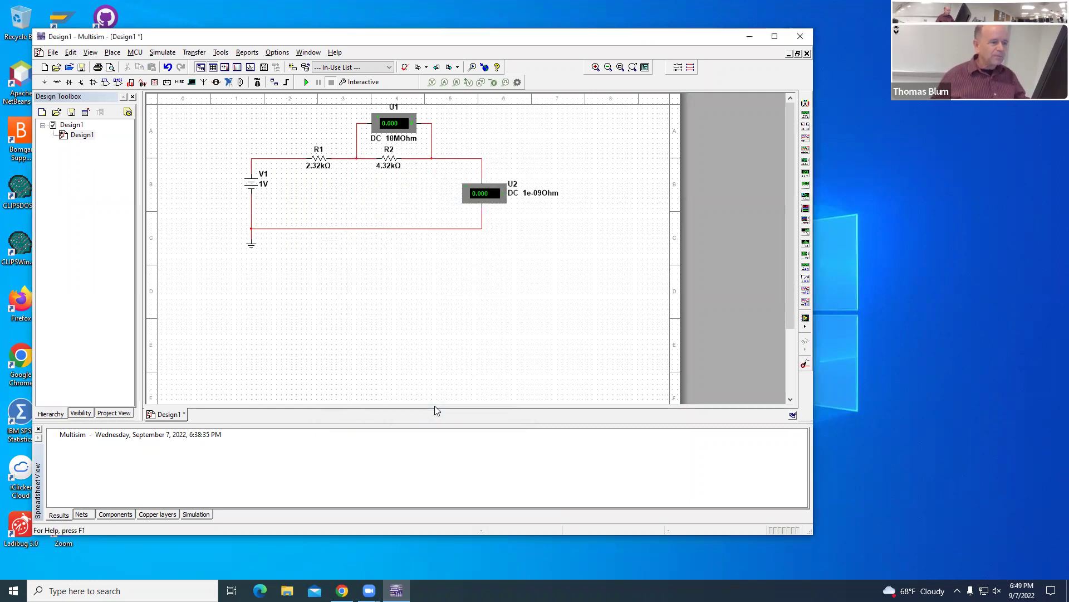
pyautogui.rightClick(318, 162)
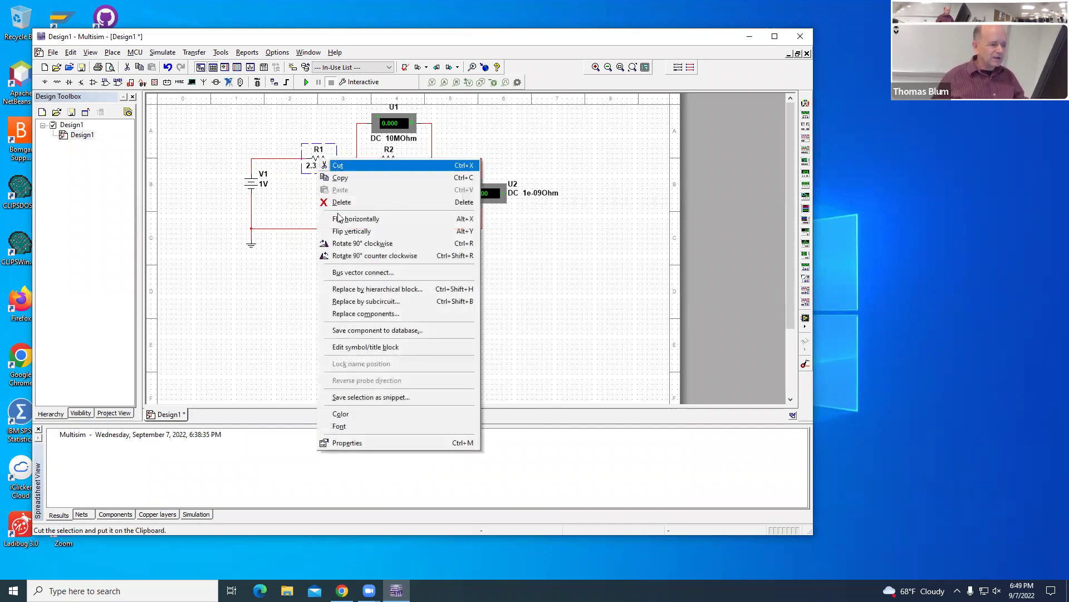
# Step: Open R1's properties and select its 2.32k resistance value for editing
pyautogui.click(345, 444)
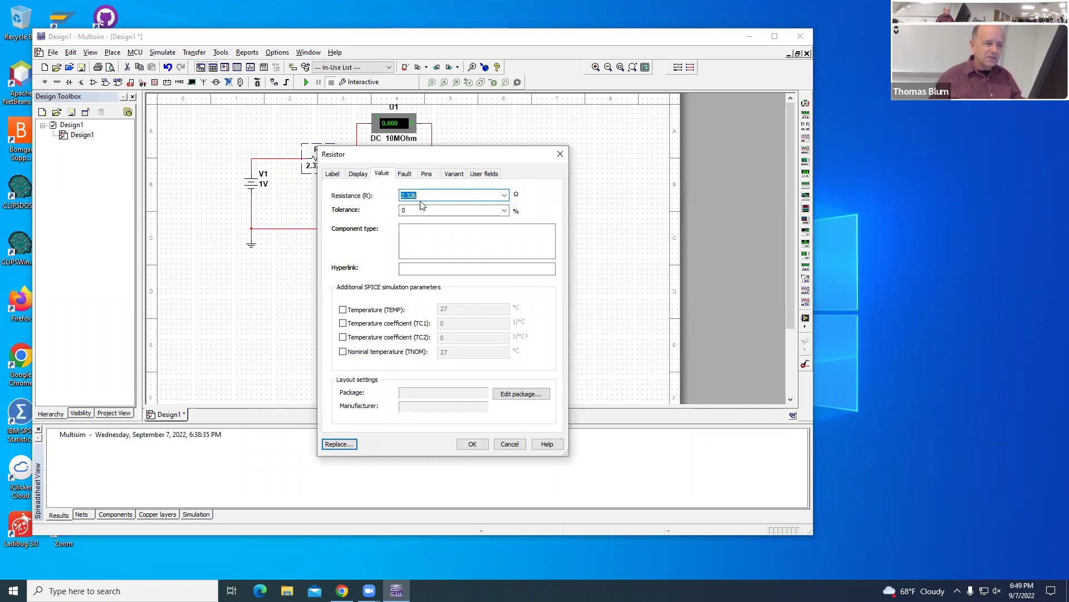
pyautogui.click(414, 195)
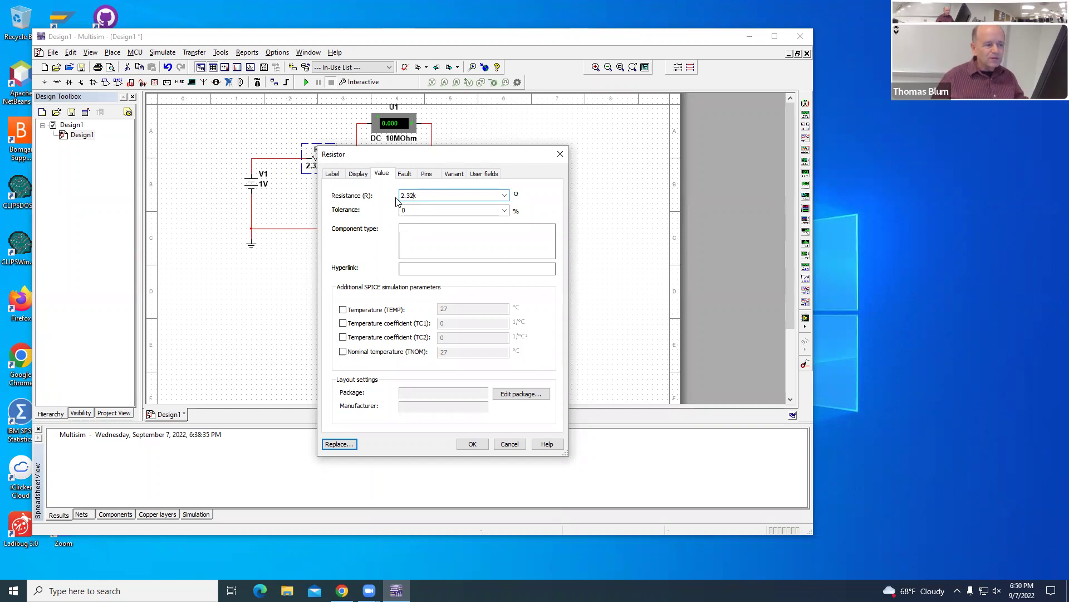
# Step: Replace R1 with the 2.32k resistor chosen from the component database
pyautogui.click(338, 444)
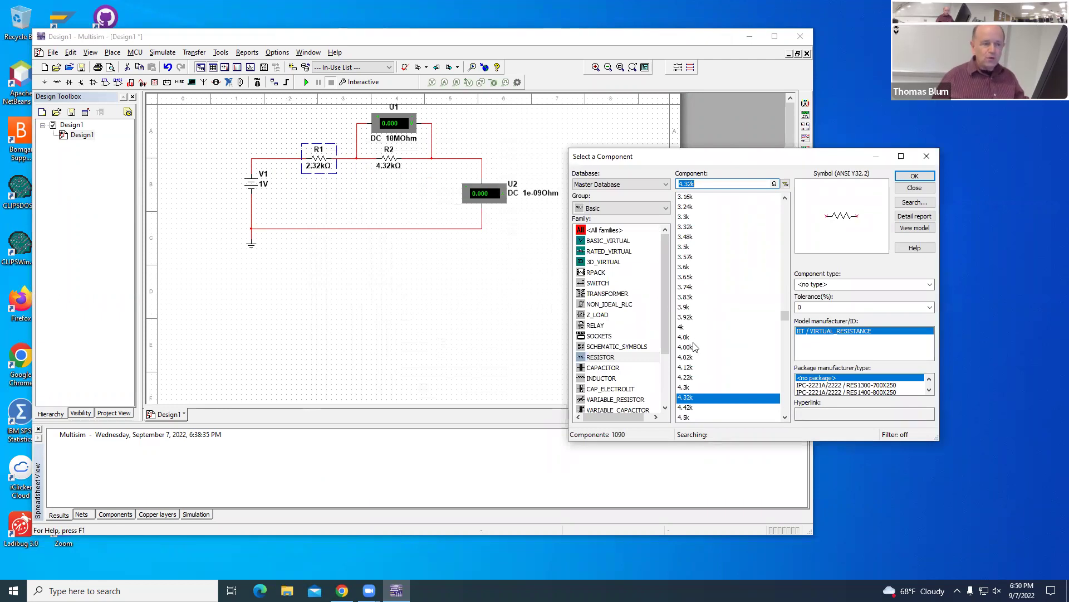
pyautogui.moveTo(785, 316); pyautogui.dragTo(785, 311)
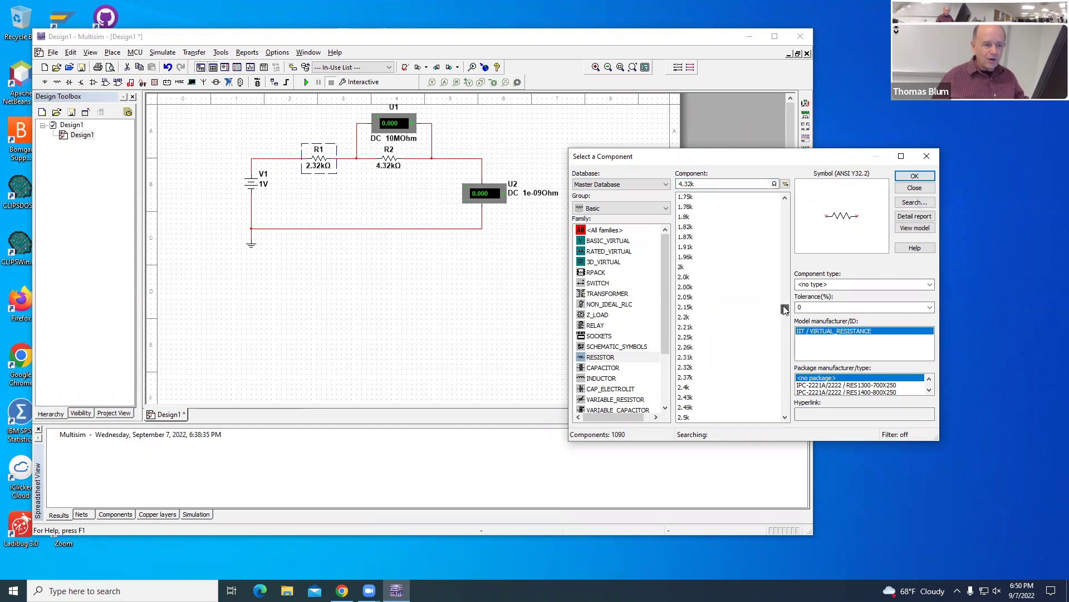
pyautogui.click(686, 368)
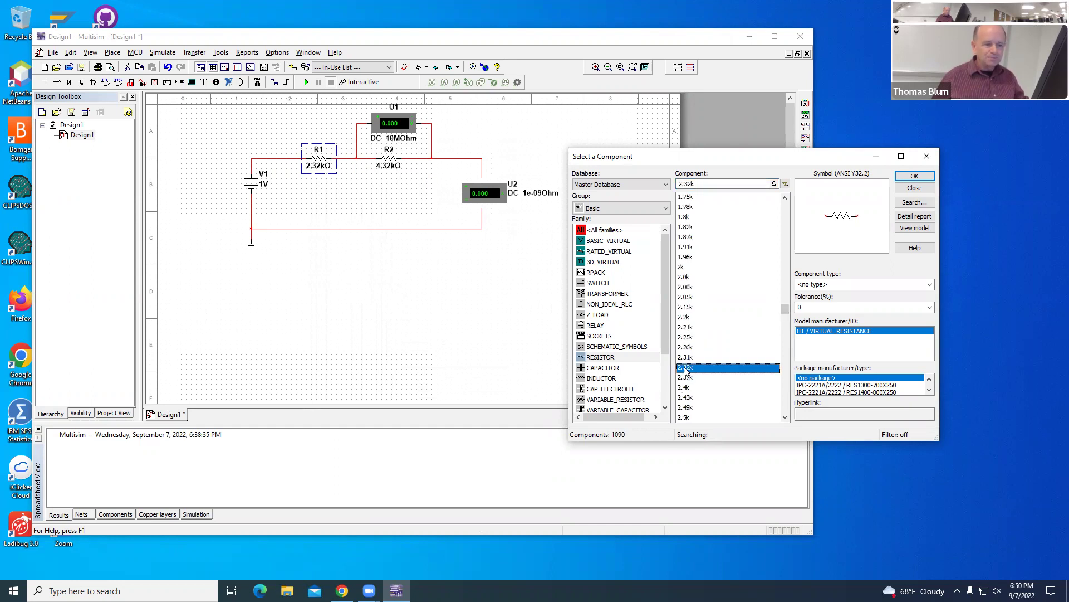
pyautogui.click(914, 177)
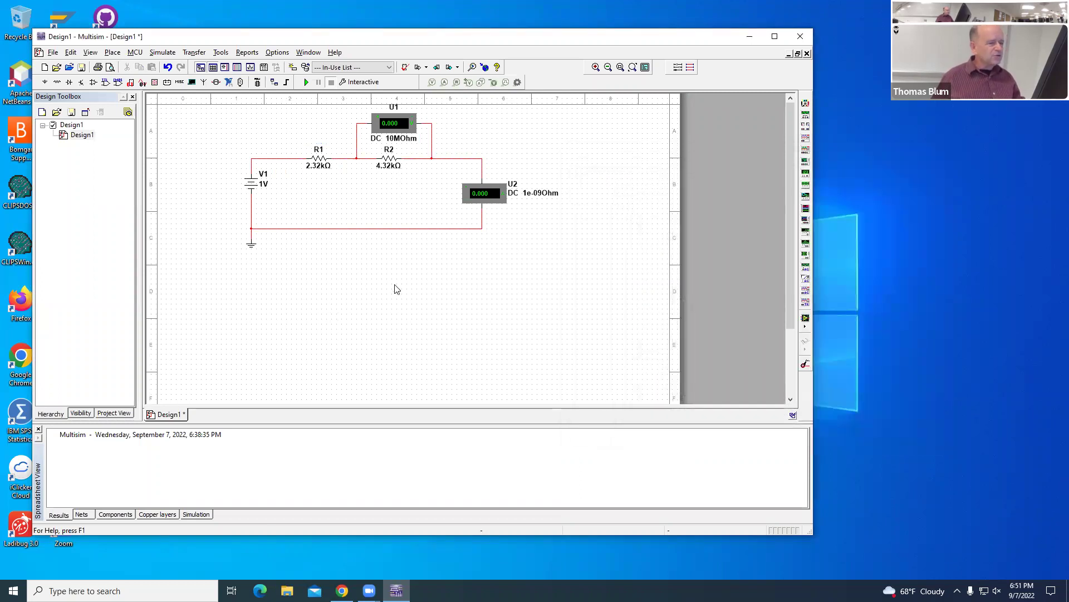
# Step: Recolour the bottom wire from ammeter U2 back to V1 black
pyautogui.rightClick(415, 229)
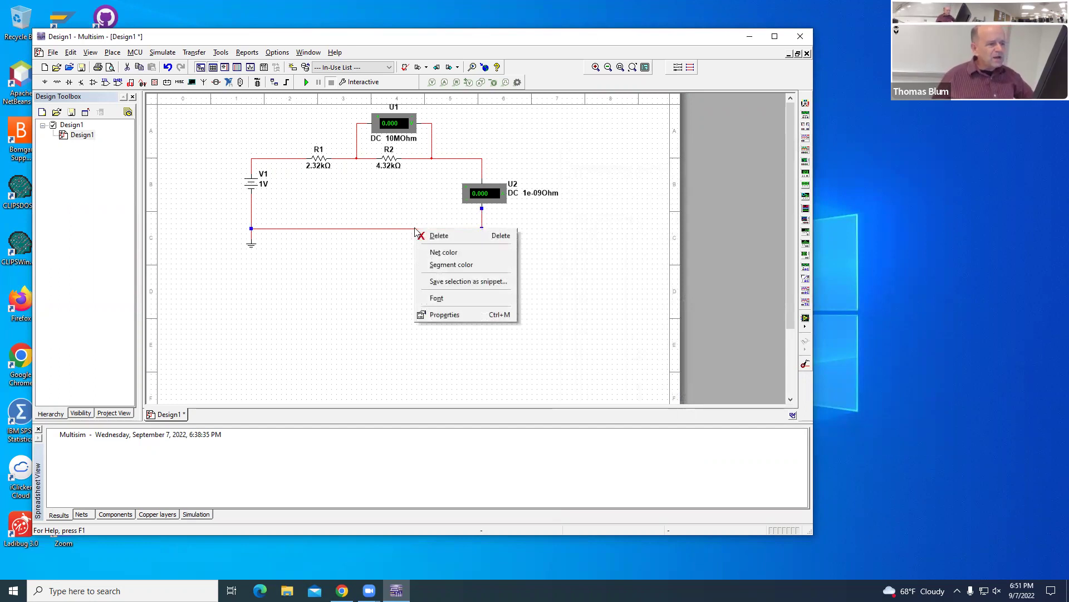
pyautogui.click(476, 260)
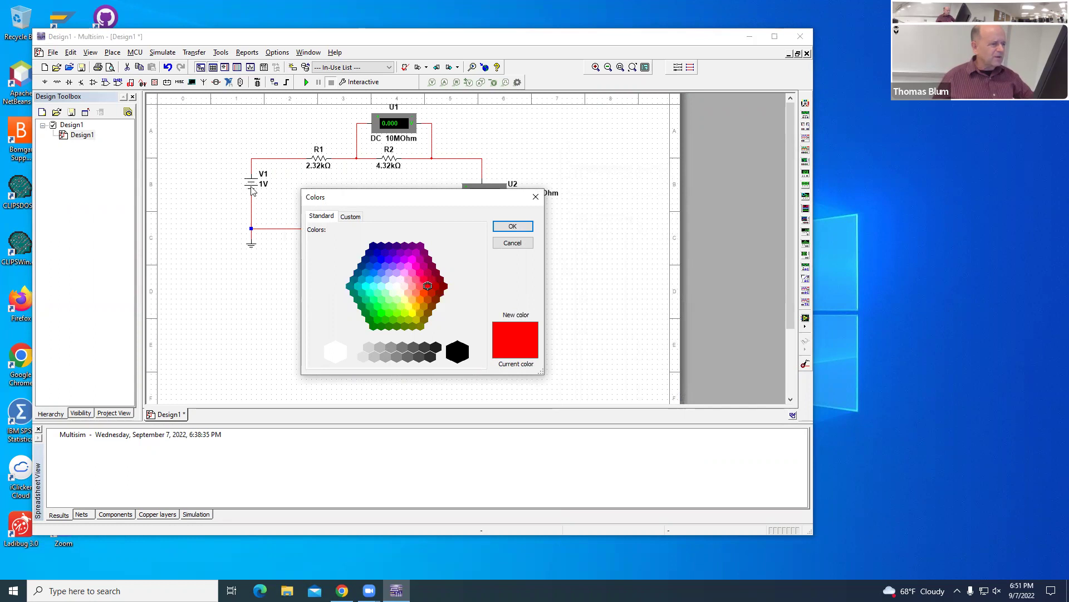
pyautogui.moveTo(450, 197); pyautogui.dragTo(617, 229)
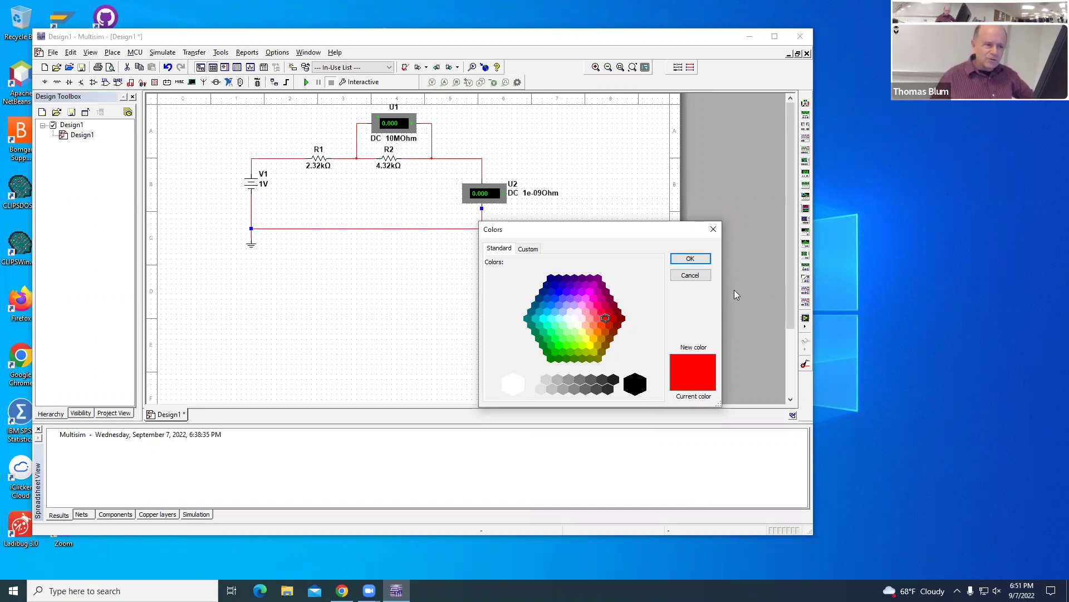
pyautogui.click(635, 389)
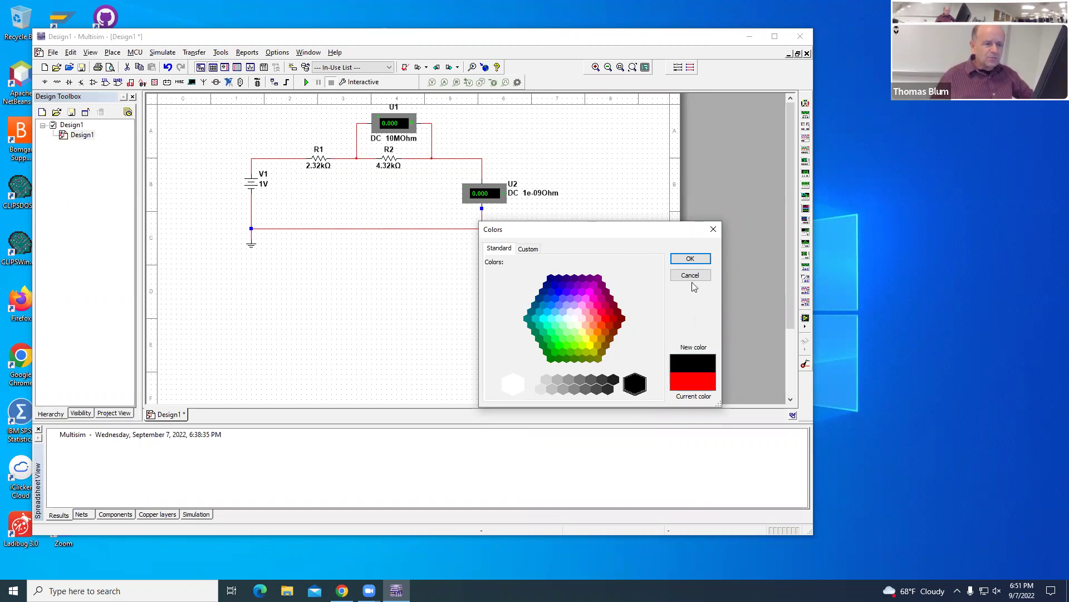
pyautogui.click(689, 260)
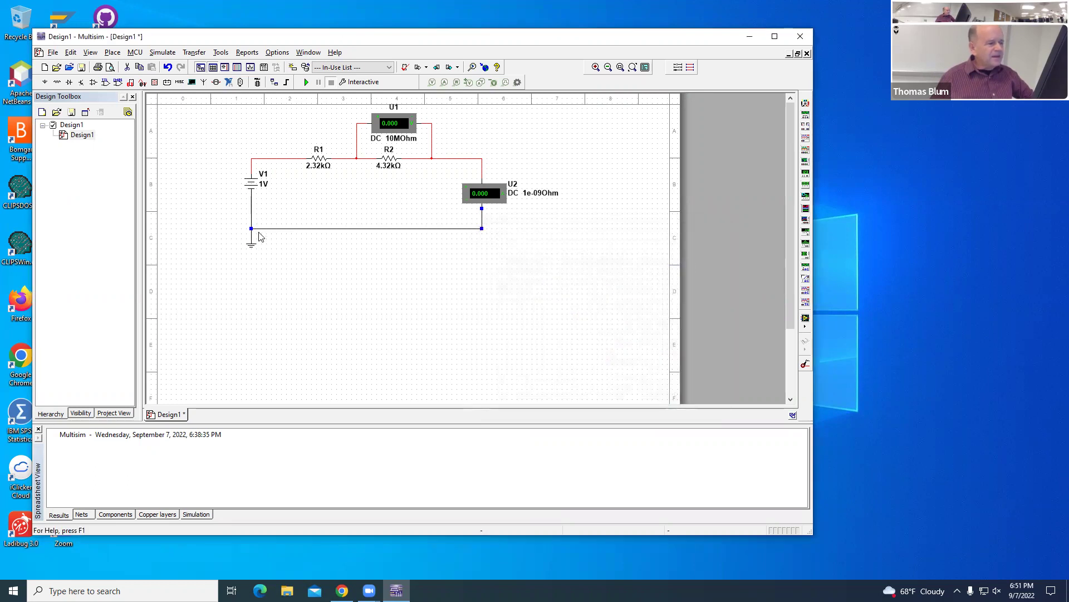
# Step: Bring up the bottom wire's context menu, then dismiss it without changes
pyautogui.rightClick(380, 229)
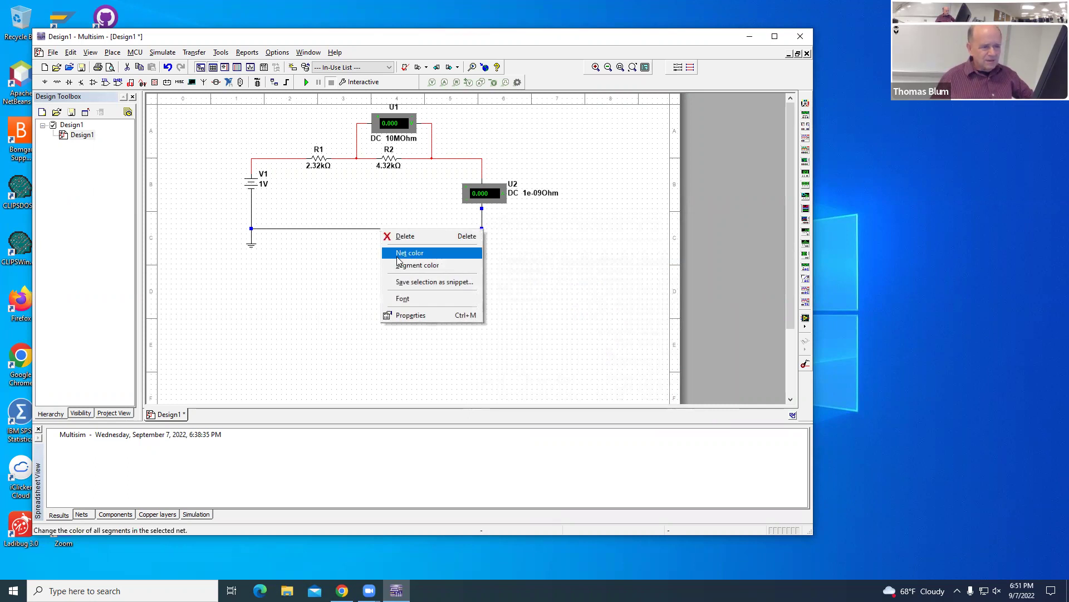
pyautogui.click(623, 227)
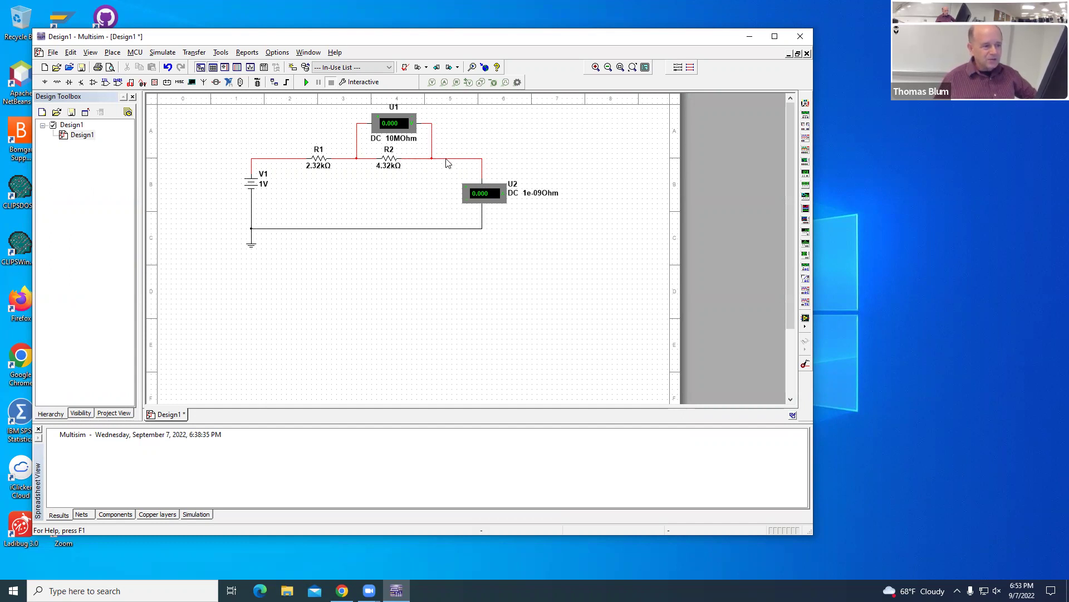
# Step: Colour the wire from R2's right end to U2 and U1 orange
pyautogui.rightClick(447, 159)
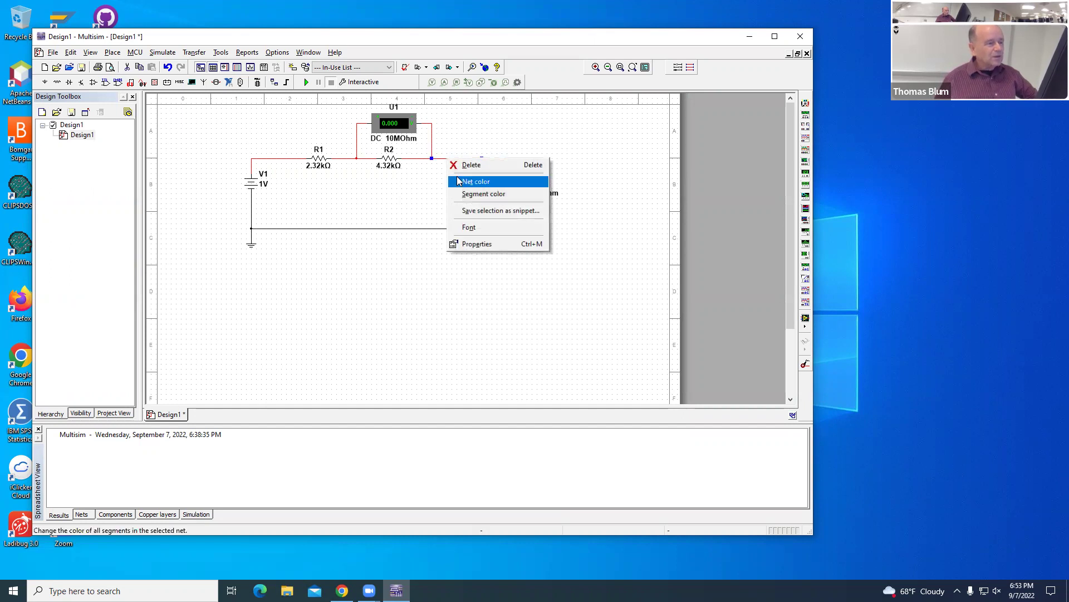
pyautogui.click(479, 179)
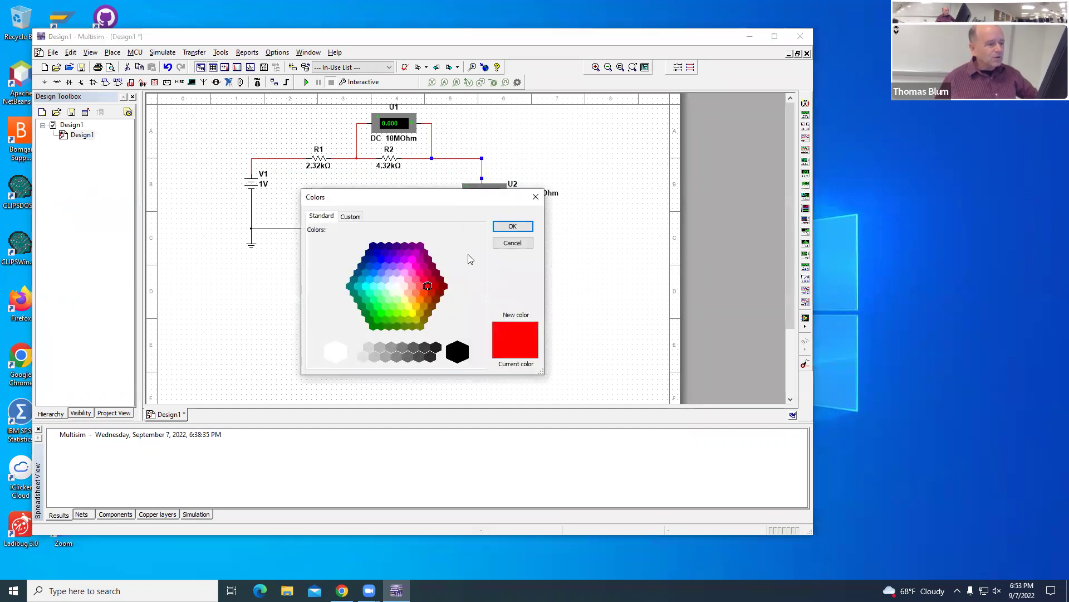
pyautogui.click(420, 299)
pyautogui.click(509, 226)
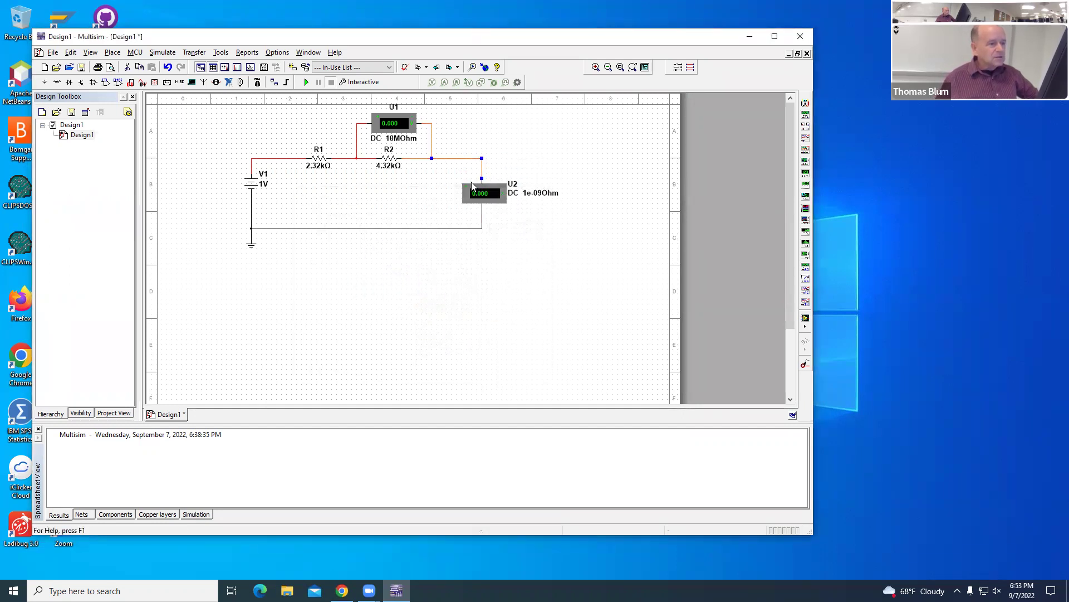
# Step: Run the 1 V simulation, then stop it with U1 at 0.651 V and U2 at 0.151 mA
pyautogui.click(306, 83)
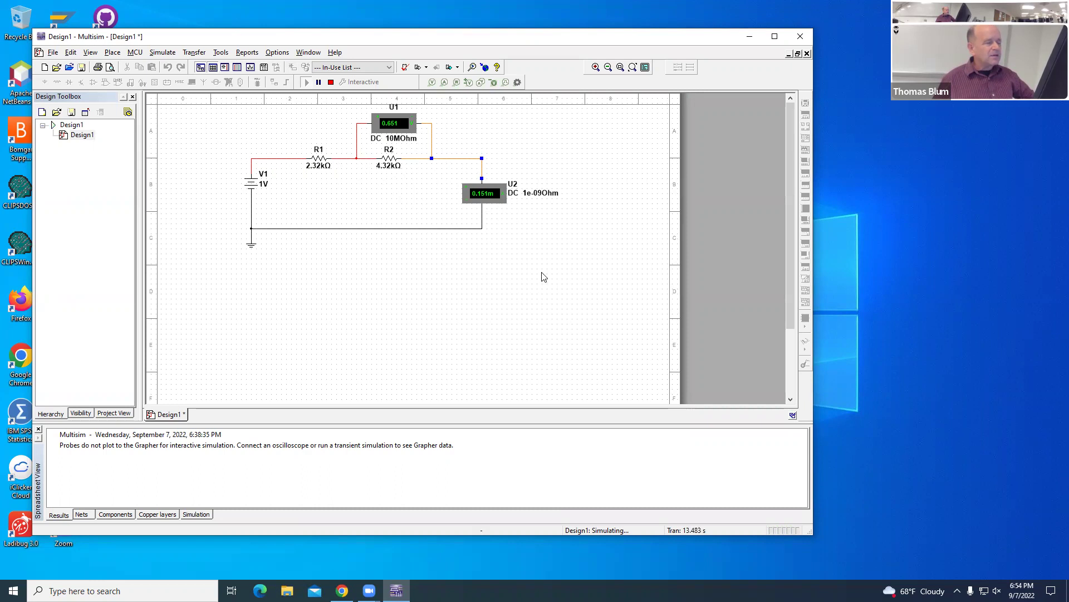
pyautogui.click(331, 83)
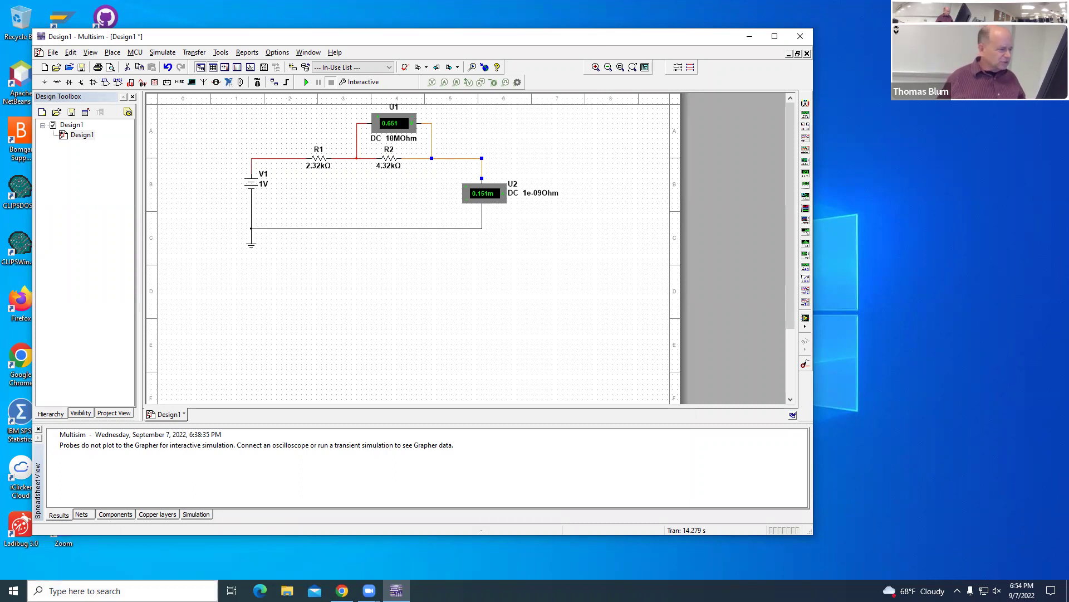
# Step: Launch Calculator by searching 'calc' and move its window to the right
pyautogui.click(123, 591)
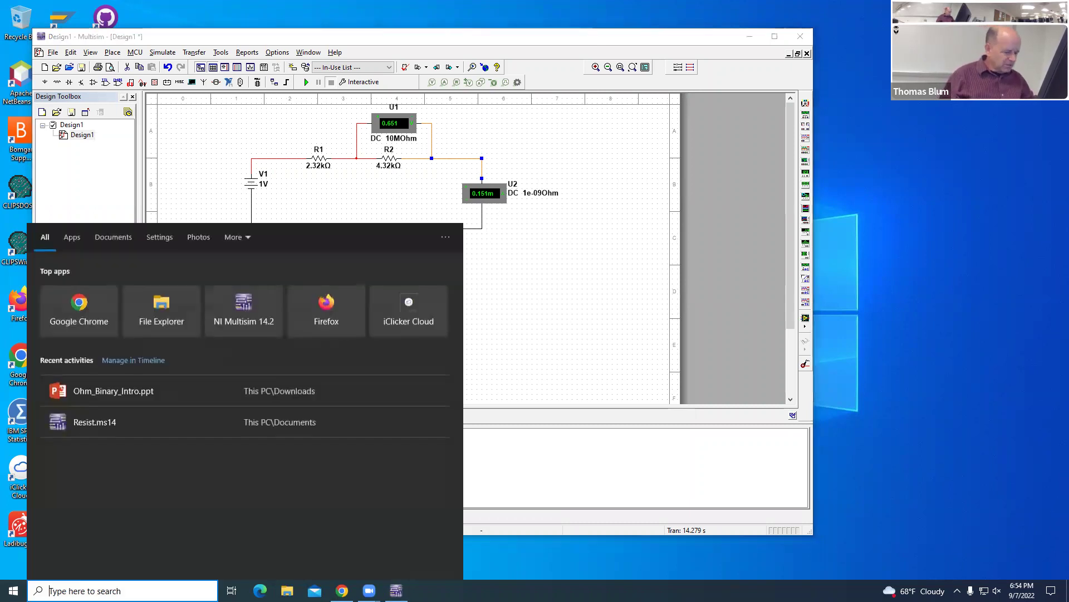
pyautogui.write('calc')
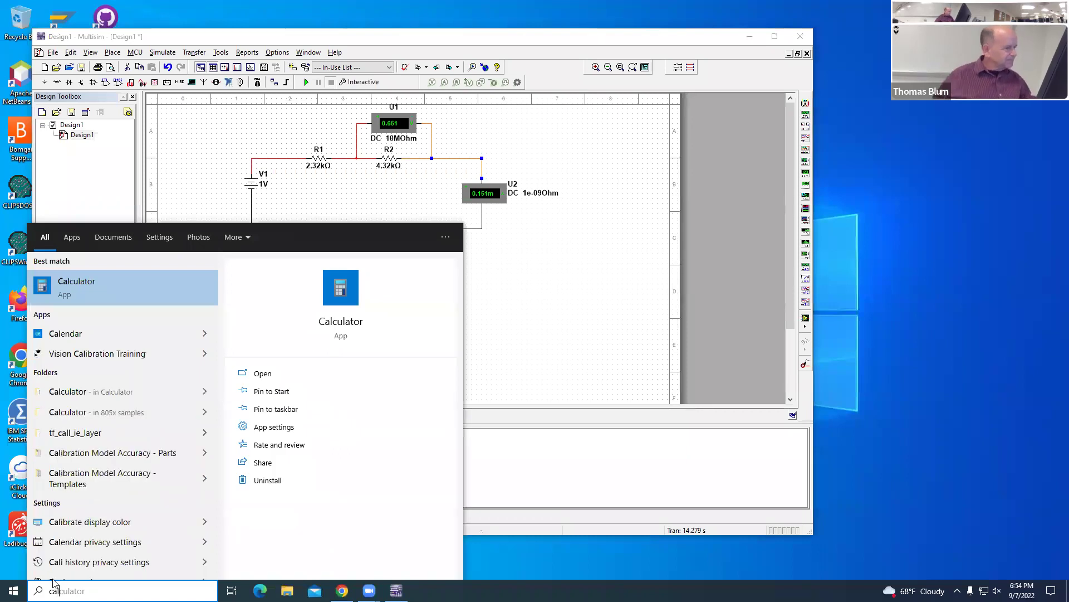
pyautogui.click(444, 241)
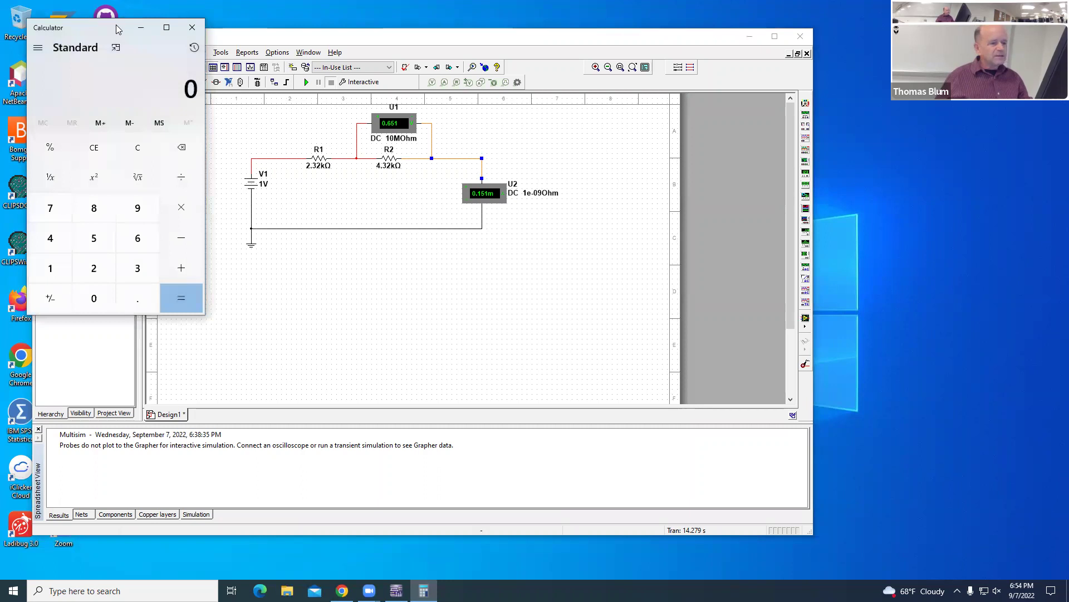
pyautogui.moveTo(119, 30); pyautogui.dragTo(717, 155)
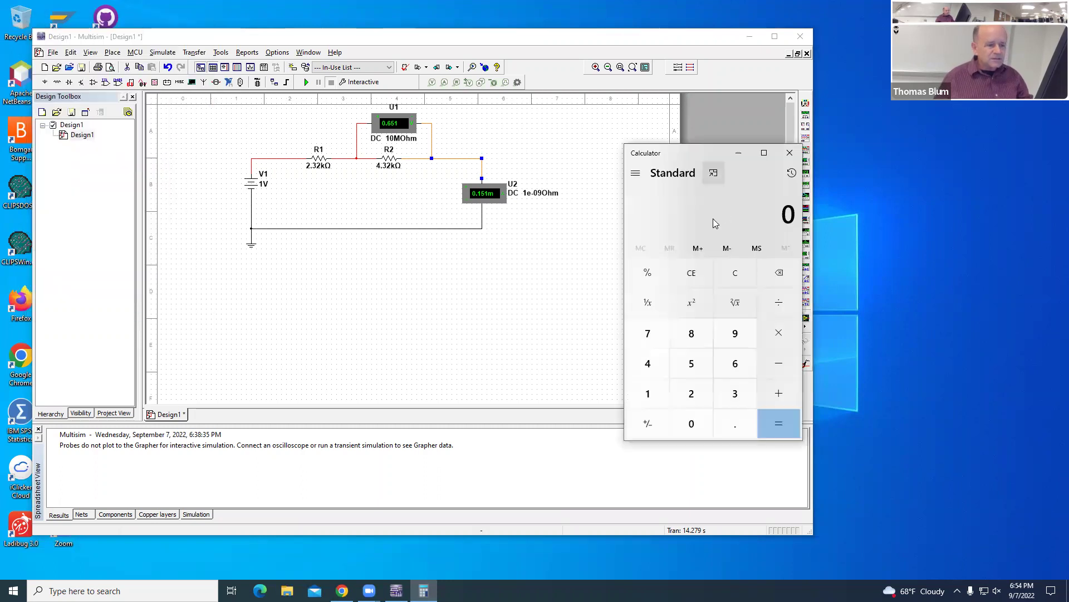
# Step: Switch Calculator to Scientific mode and enlarge its window taller and wider
pyautogui.click(635, 173)
pyautogui.click(659, 249)
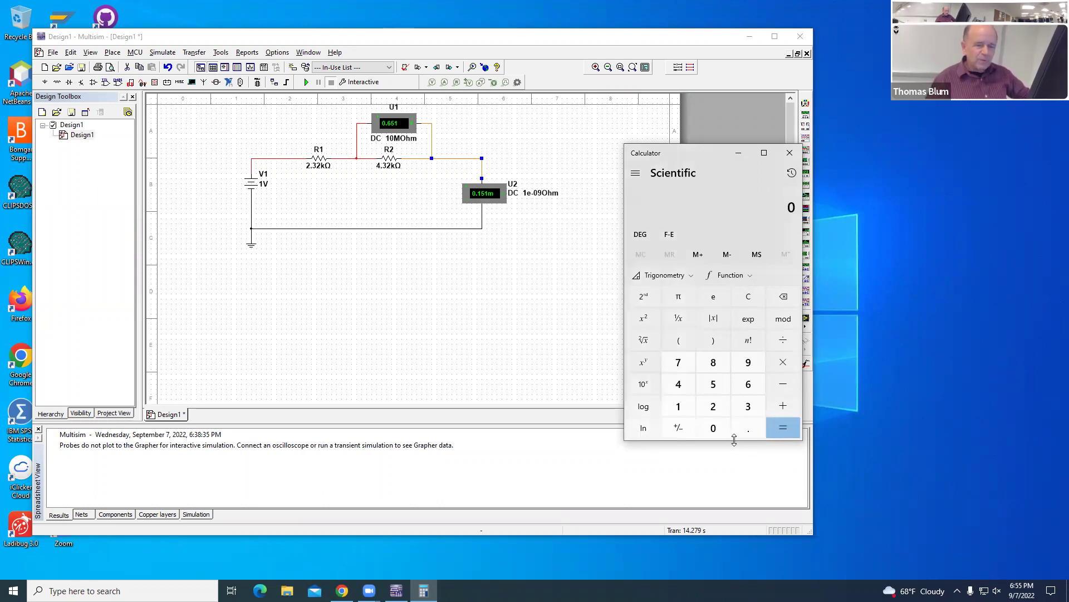
pyautogui.moveTo(734, 440); pyautogui.dragTo(769, 475)
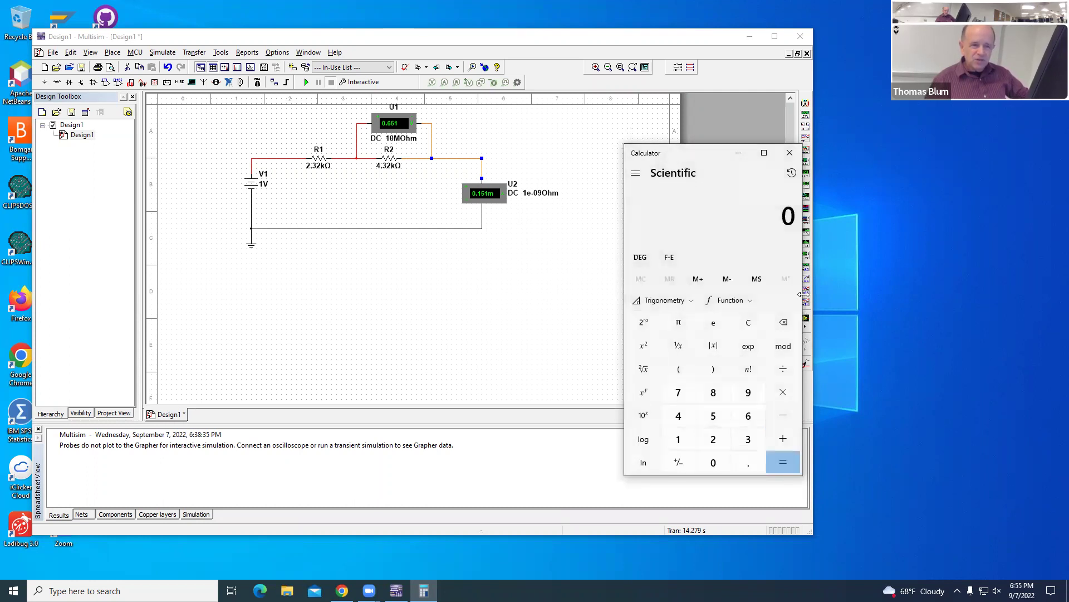
pyautogui.moveTo(800, 294); pyautogui.dragTo(881, 298)
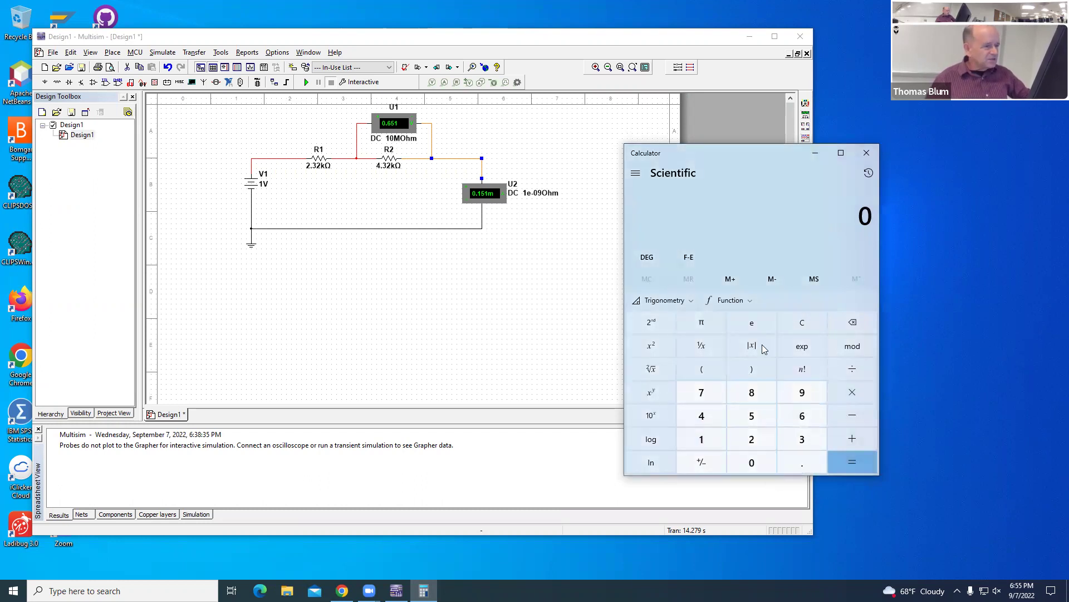
# Step: Compute 0.651 ÷ 0.151 (about 4.311), then minimize Calculator
pyautogui.click(810, 465)
pyautogui.click(811, 417)
pyautogui.click(751, 416)
pyautogui.click(712, 440)
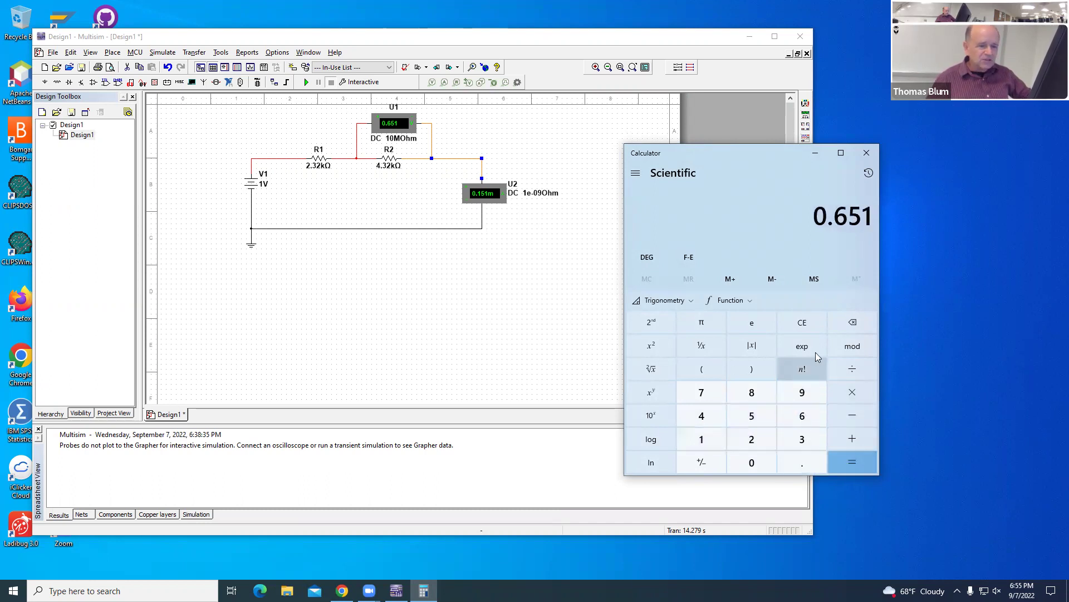
pyautogui.click(855, 375)
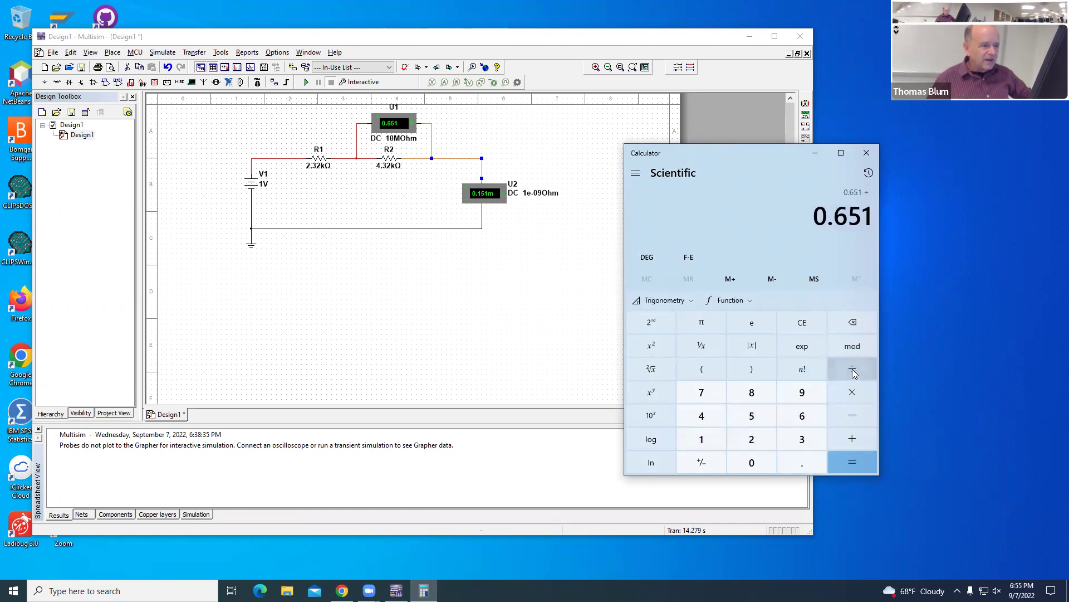
pyautogui.click(802, 464)
pyautogui.click(701, 440)
pyautogui.click(749, 415)
pyautogui.click(702, 440)
pyautogui.click(847, 465)
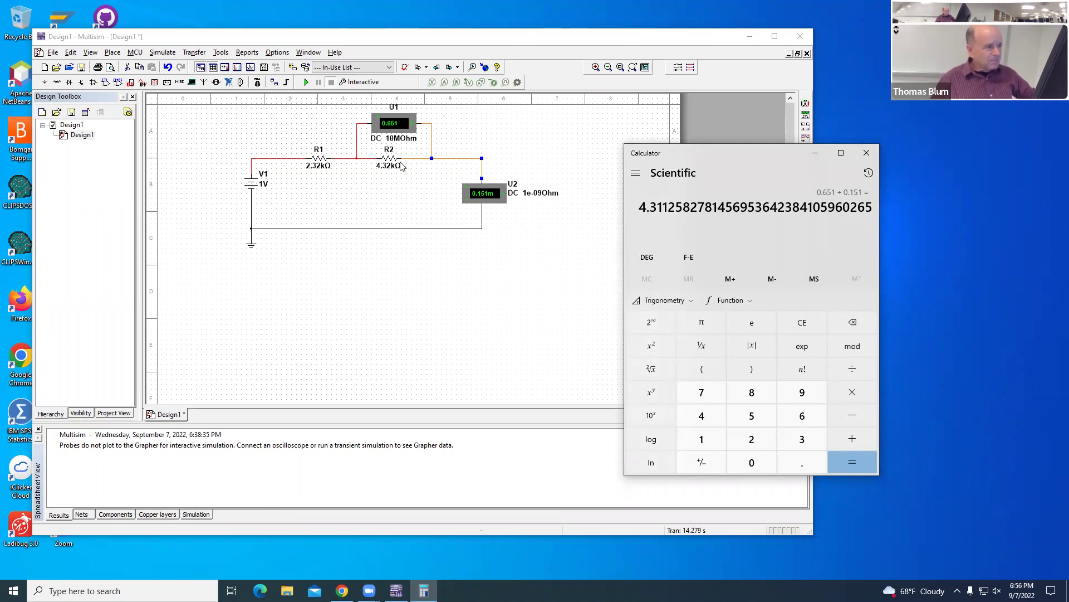
pyautogui.click(816, 155)
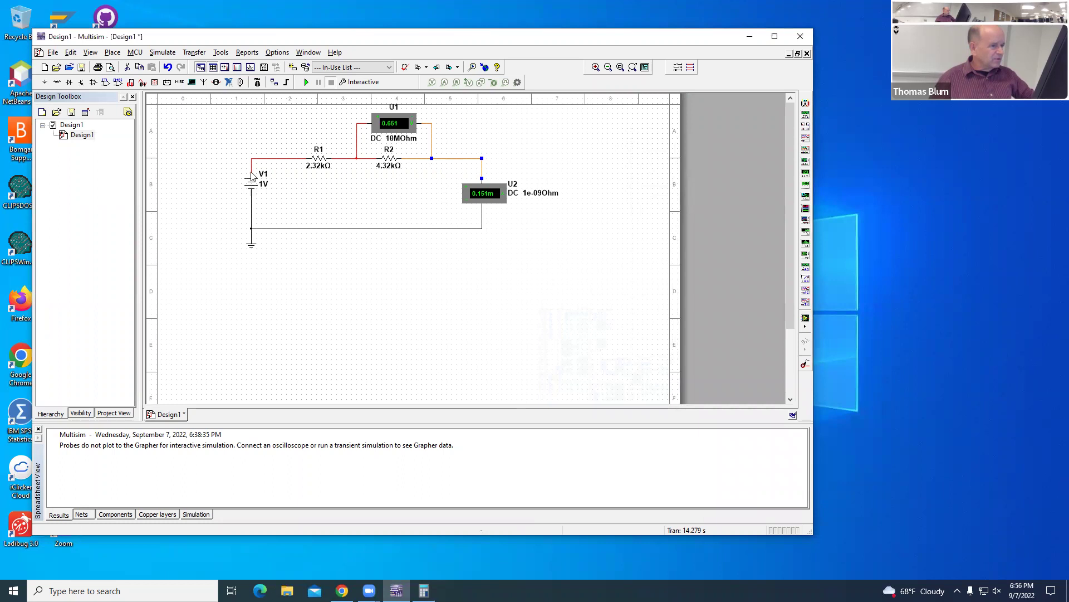
# Step: Set source V1's voltage to 2 V in its Properties dialog
pyautogui.rightClick(254, 187)
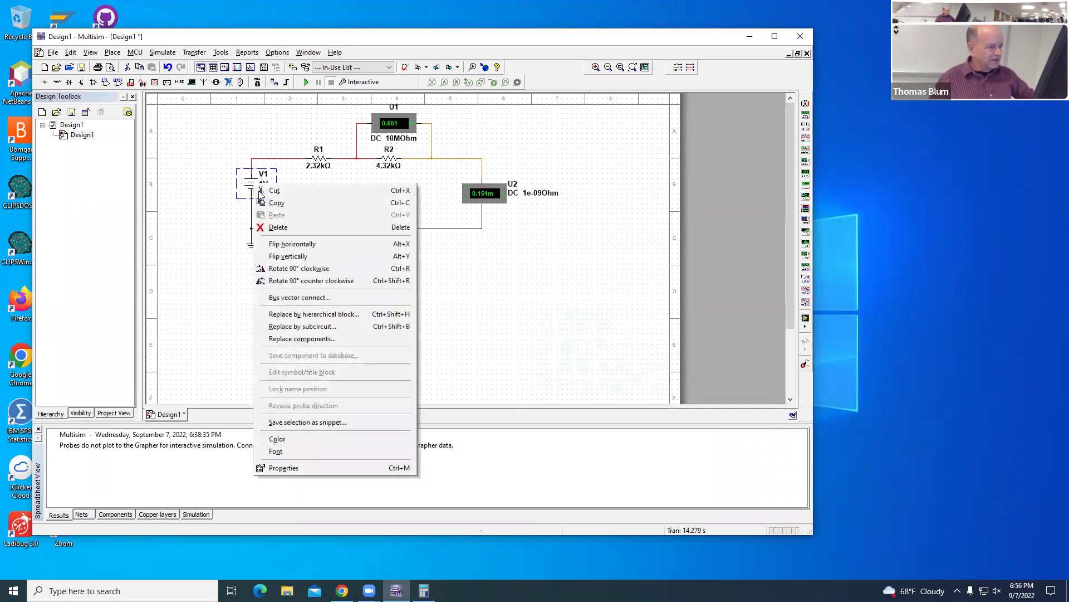
pyautogui.click(321, 468)
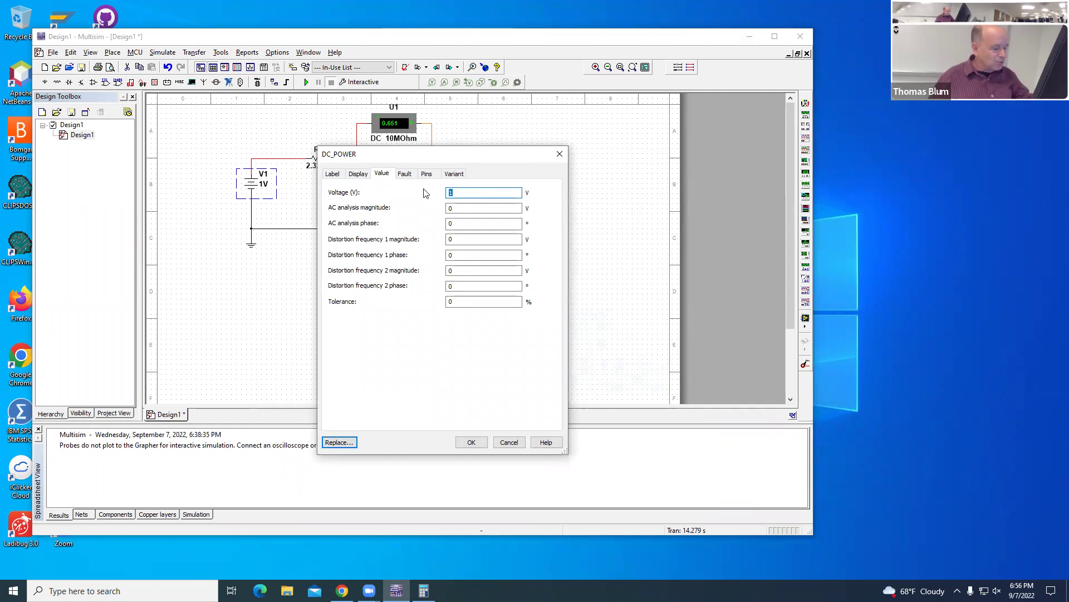
pyautogui.write('2')
pyautogui.click(469, 442)
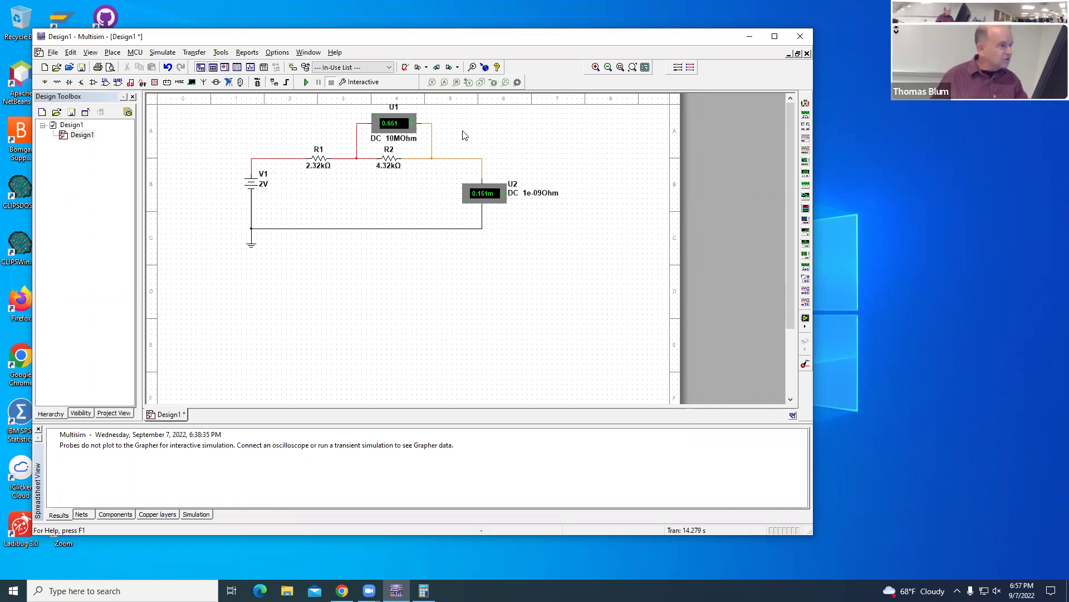
# Step: Run the simulation at 2 V (meters read 1.301 and 0.301m) and restore Calculator
pyautogui.click(306, 84)
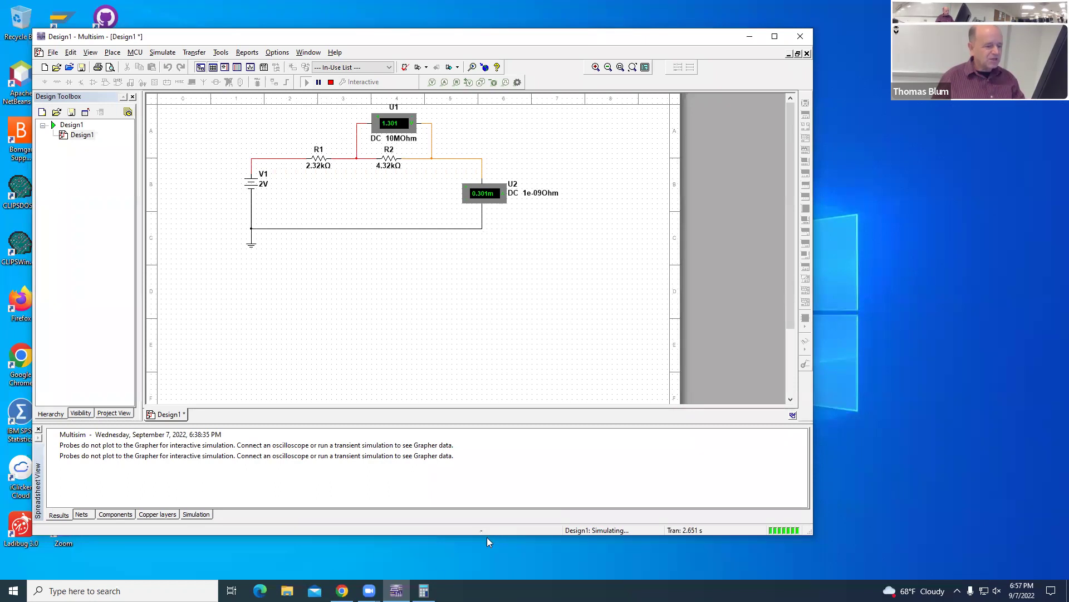
pyautogui.click(423, 589)
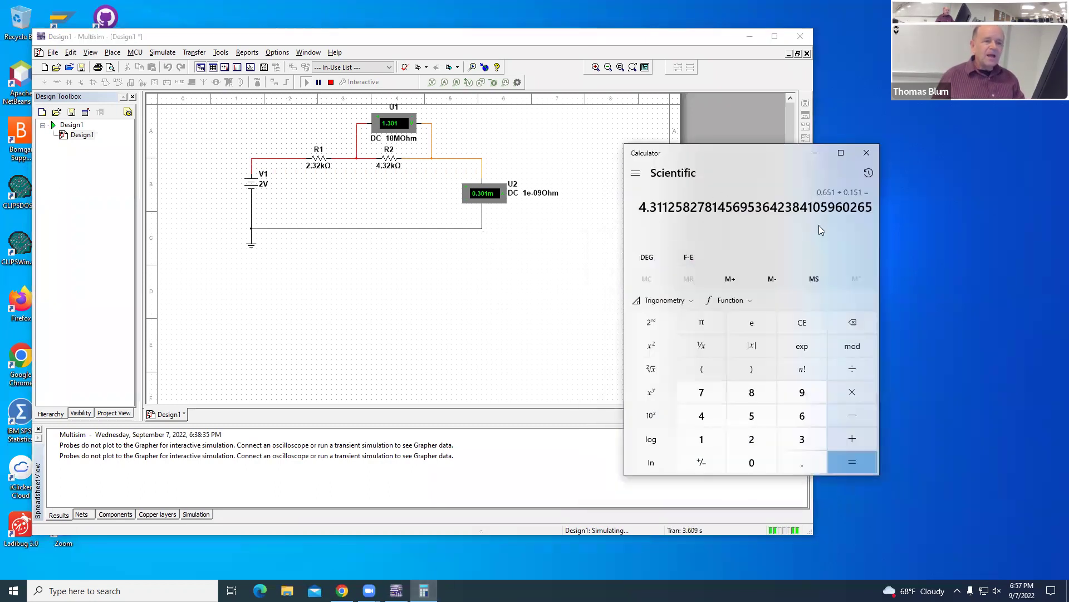
# Step: Compute 1.301 ÷ 0.301 in Calculator, giving about 4.3223
pyautogui.click(702, 440)
pyautogui.click(802, 463)
pyautogui.click(803, 439)
pyautogui.click(775, 463)
pyautogui.click(705, 440)
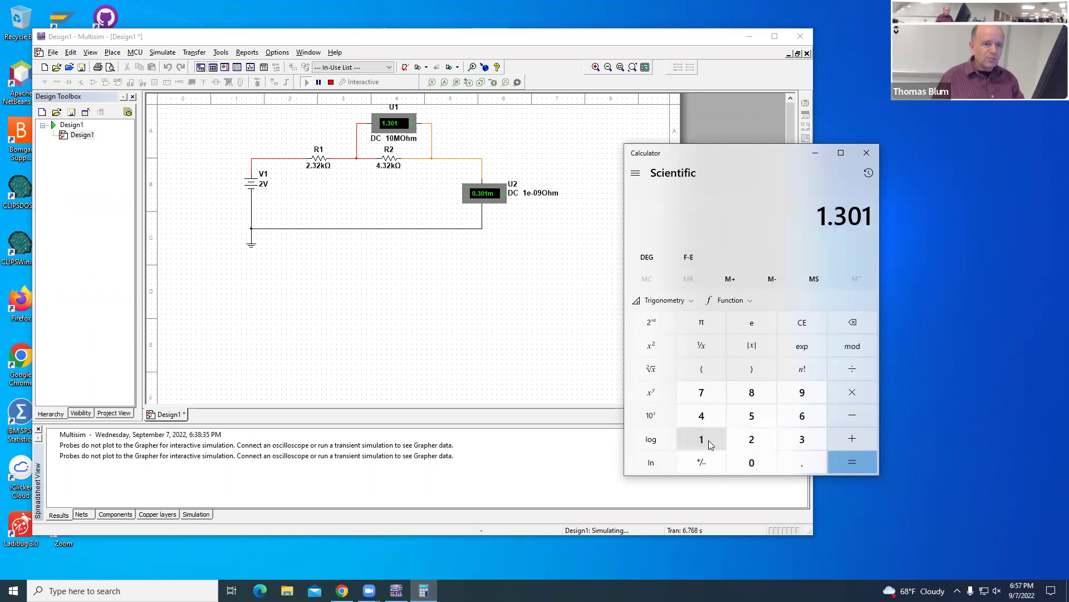
pyautogui.click(849, 370)
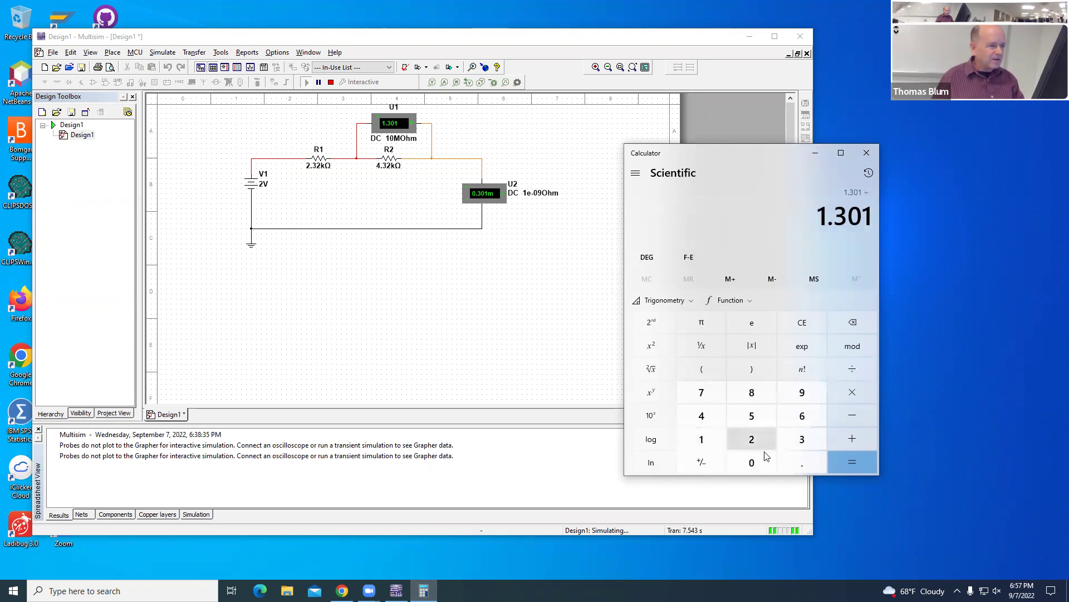
pyautogui.click(797, 460)
pyautogui.click(802, 439)
pyautogui.click(752, 462)
pyautogui.click(711, 443)
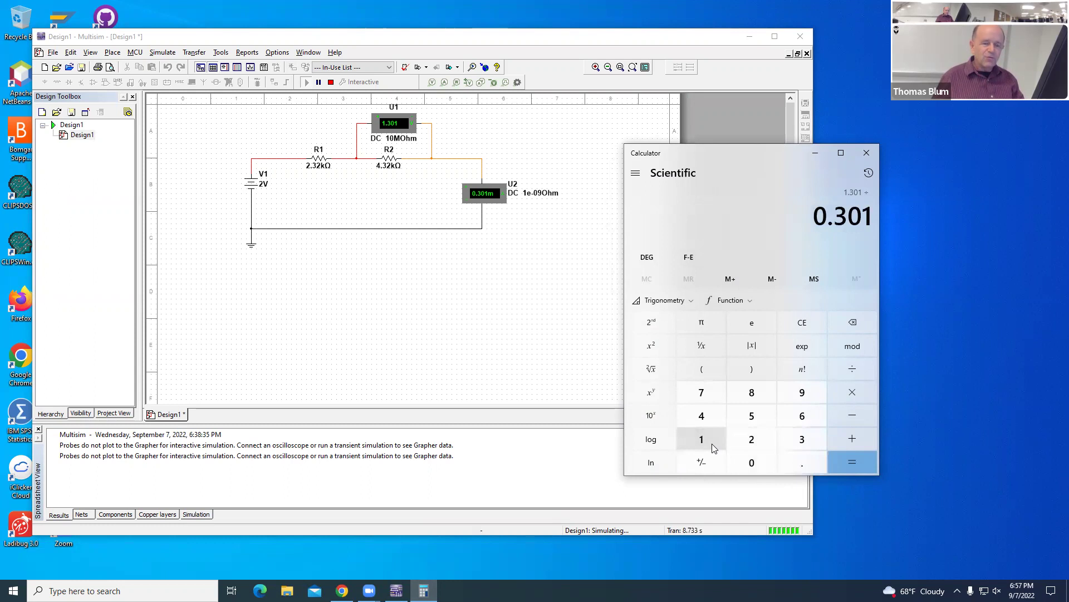
pyautogui.click(847, 462)
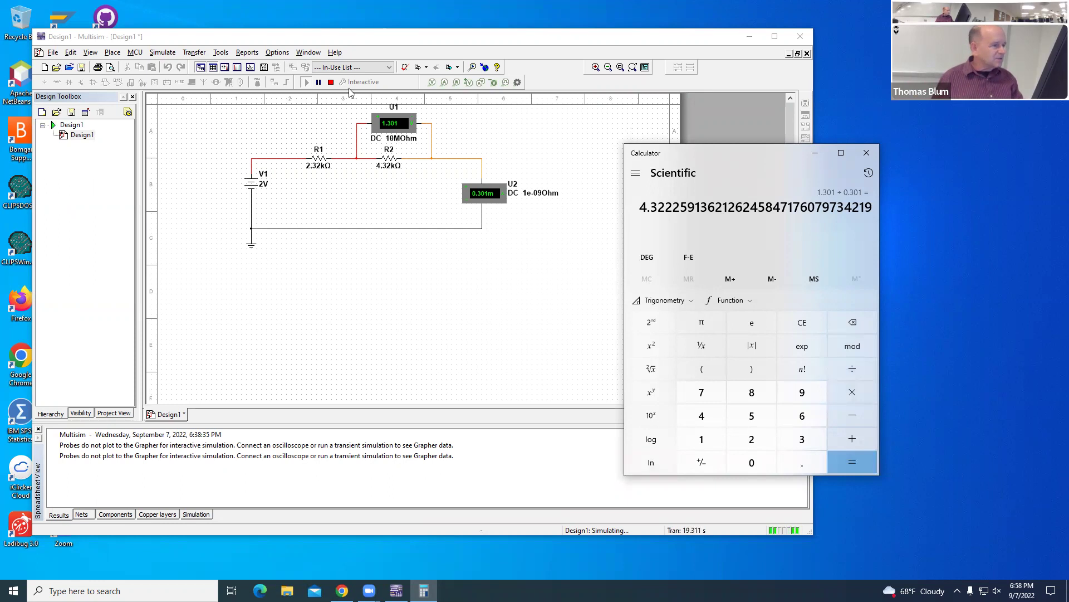
# Step: Stop the 2 V simulation and move Calculator lower right, clear of the circuit
pyautogui.click(332, 82)
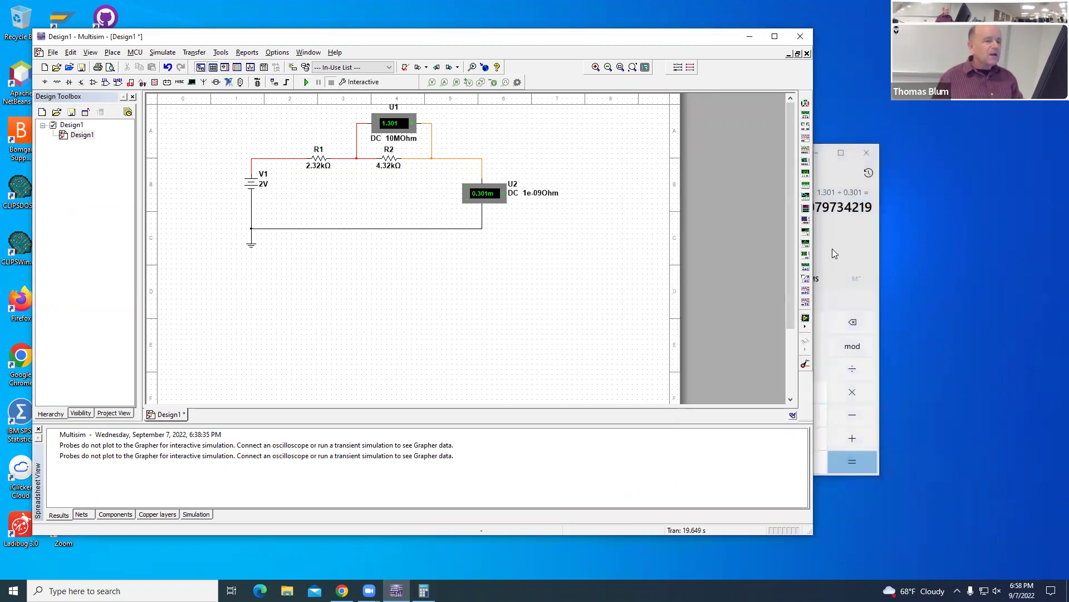
pyautogui.click(830, 176)
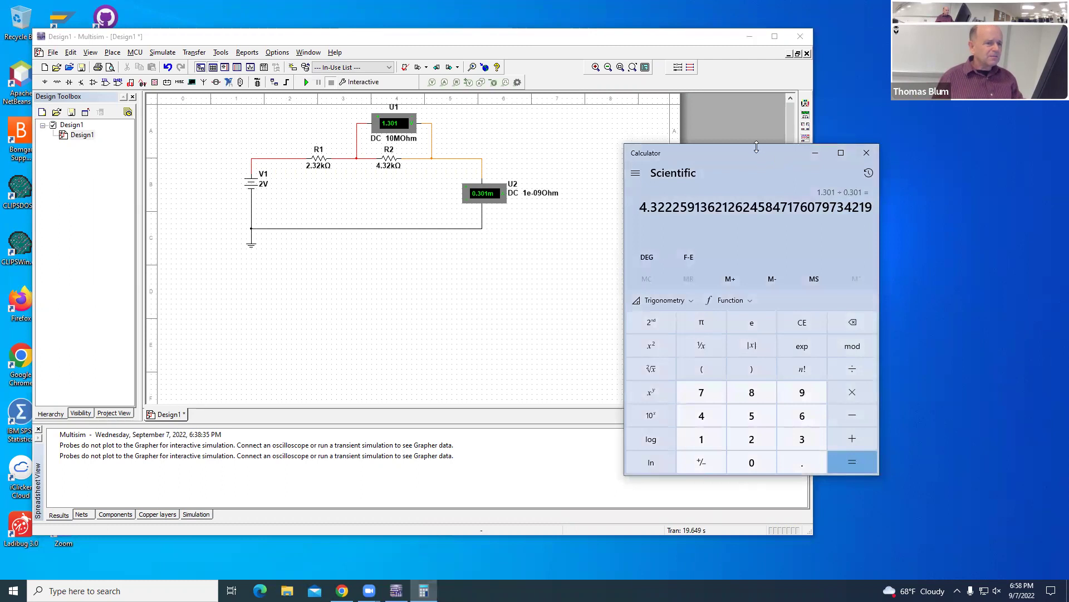
pyautogui.moveTo(754, 167); pyautogui.dragTo(785, 252)
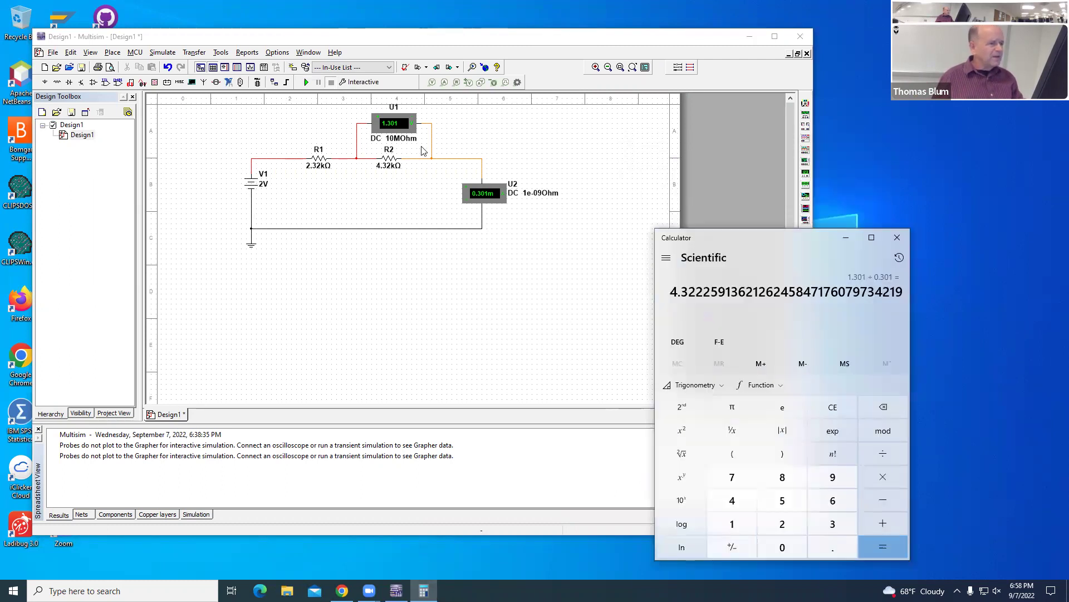